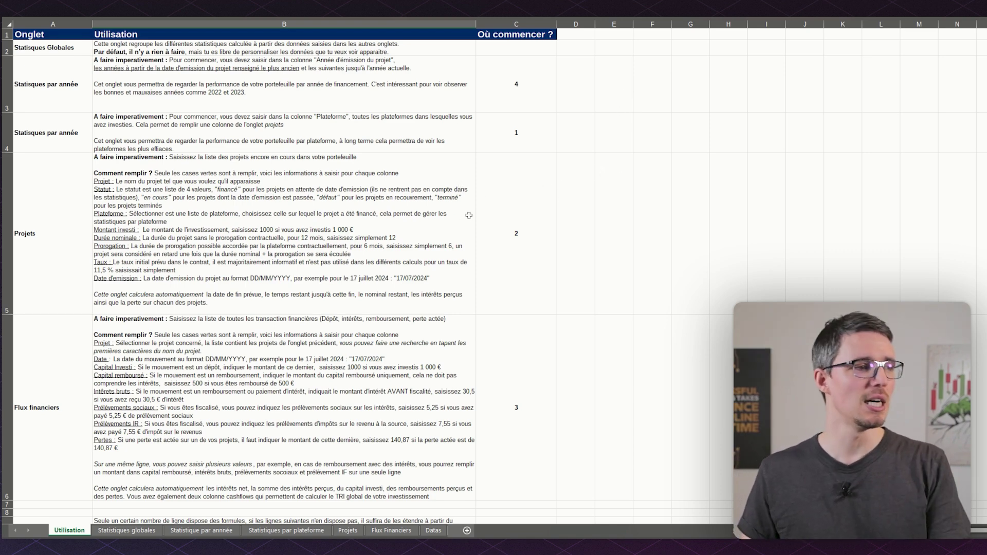
- Look over the Utilisation instructions and the capital, interest and project-count figures on the Statistiques globales sheet
scroll(469, 217, "down", 3)
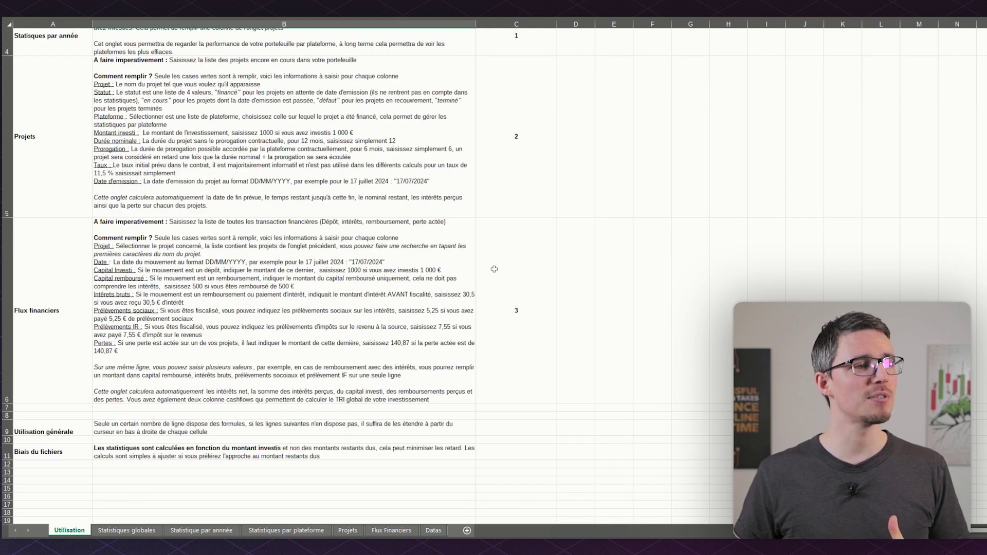
scroll(496, 287, "up", 2)
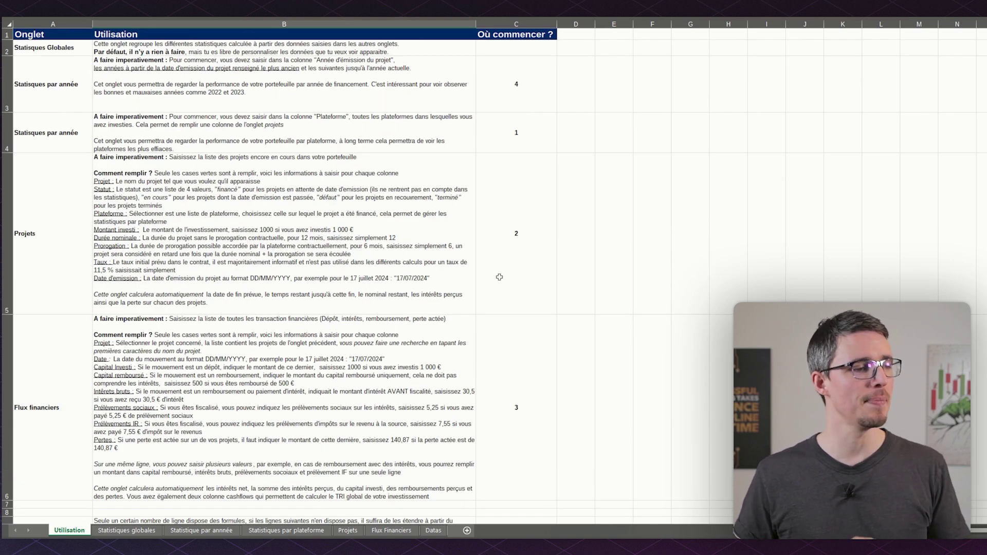
left_click(125, 531)
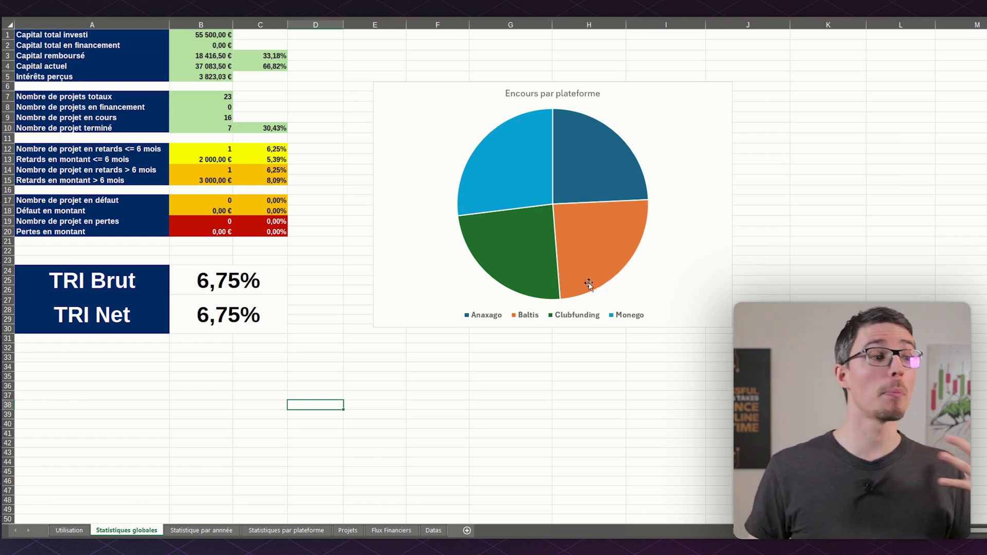
mouse_move(585, 278)
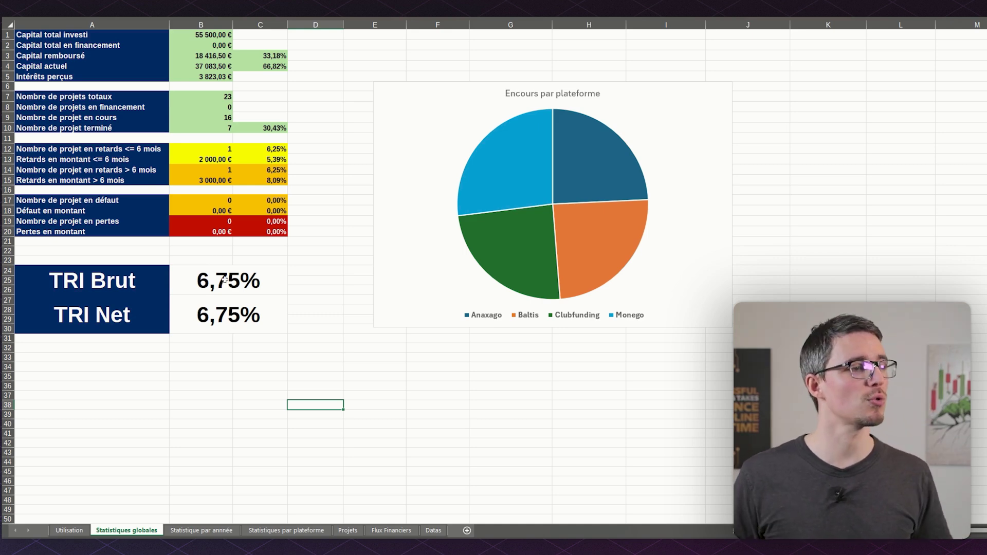
left_click(223, 38)
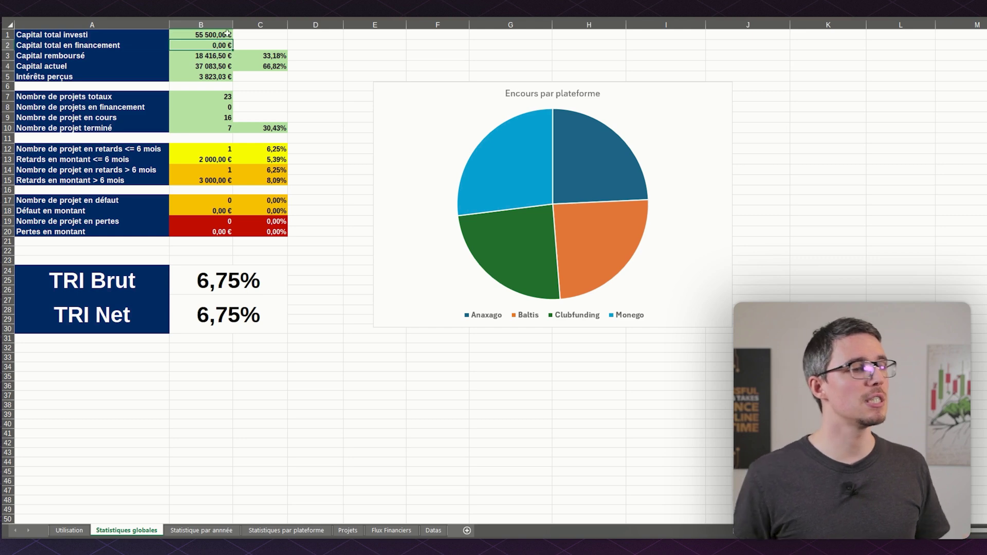
left_click(225, 77)
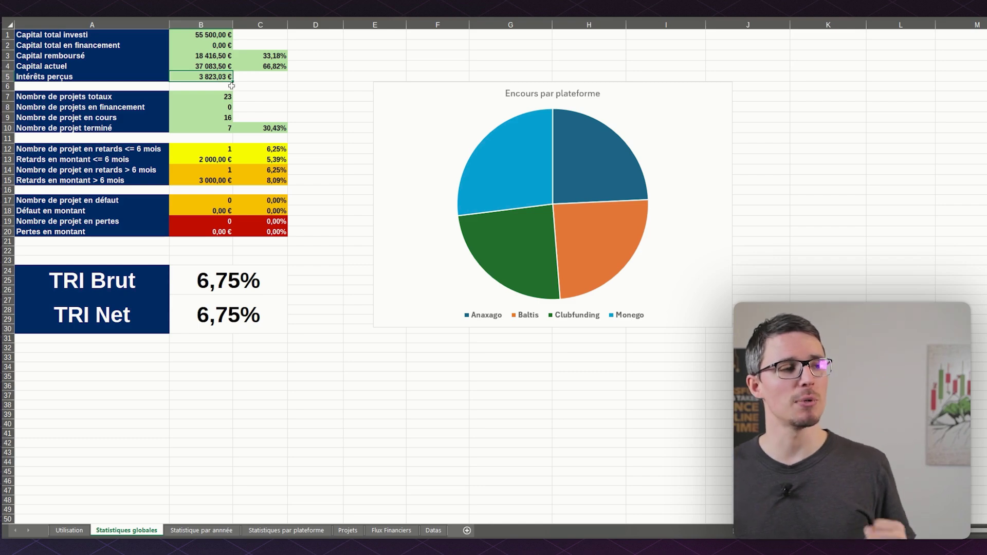
left_click(216, 117)
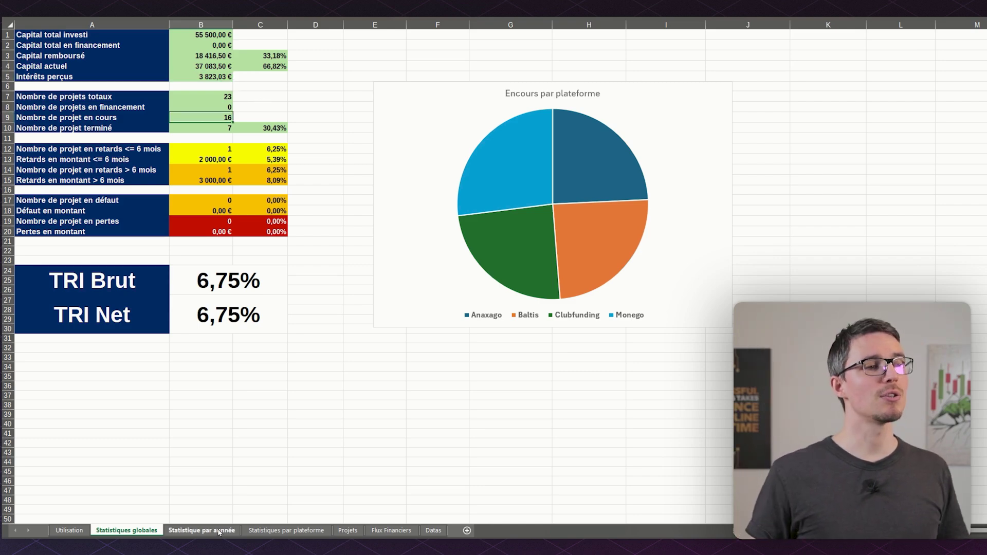
- Examine the per-year statistics sheet and compare its layout with the Statistiques par plateforme sheet
left_click(219, 531)
left_click(262, 531)
left_click(198, 532)
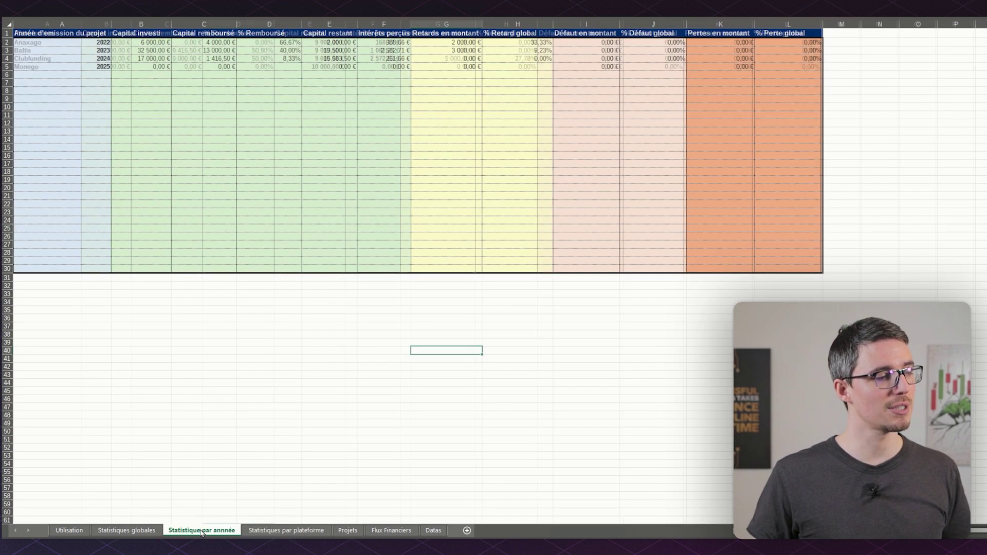
key("ctrl+Page_Down")
left_click(215, 531)
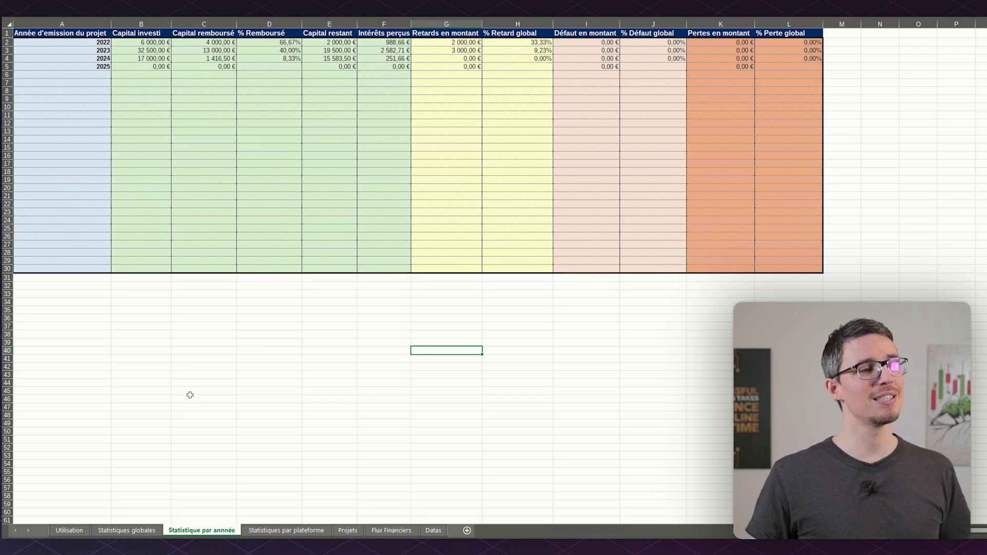
left_click(287, 531)
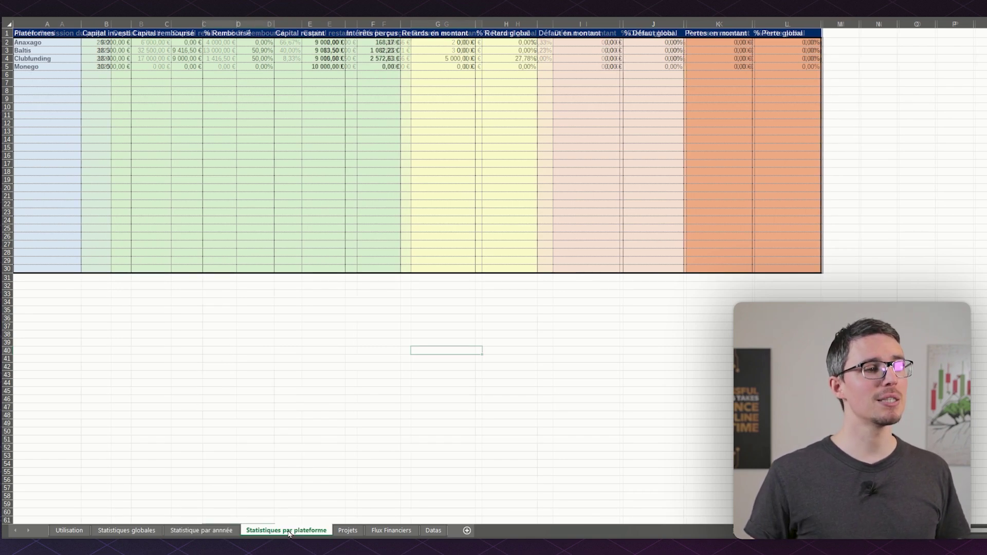
left_click(222, 531)
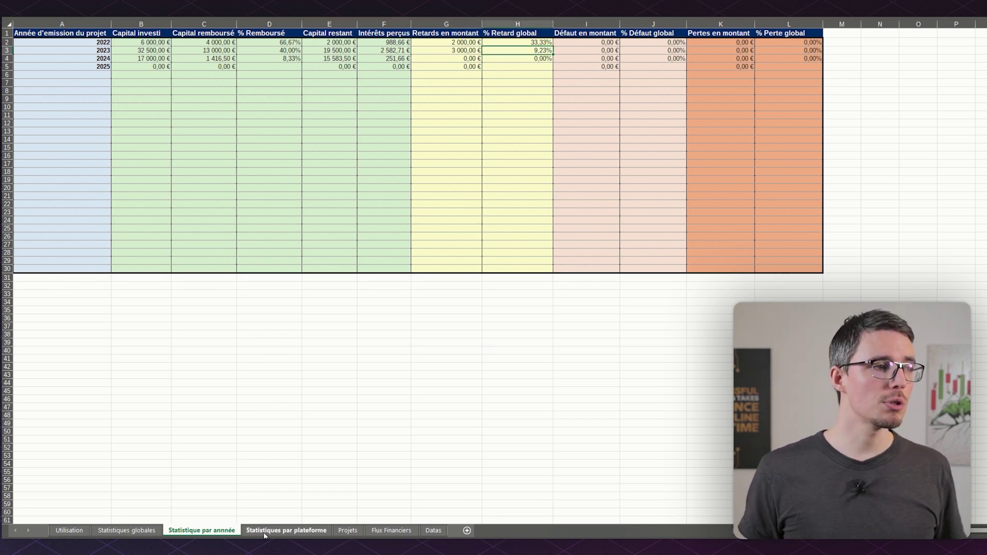
left_click(265, 532)
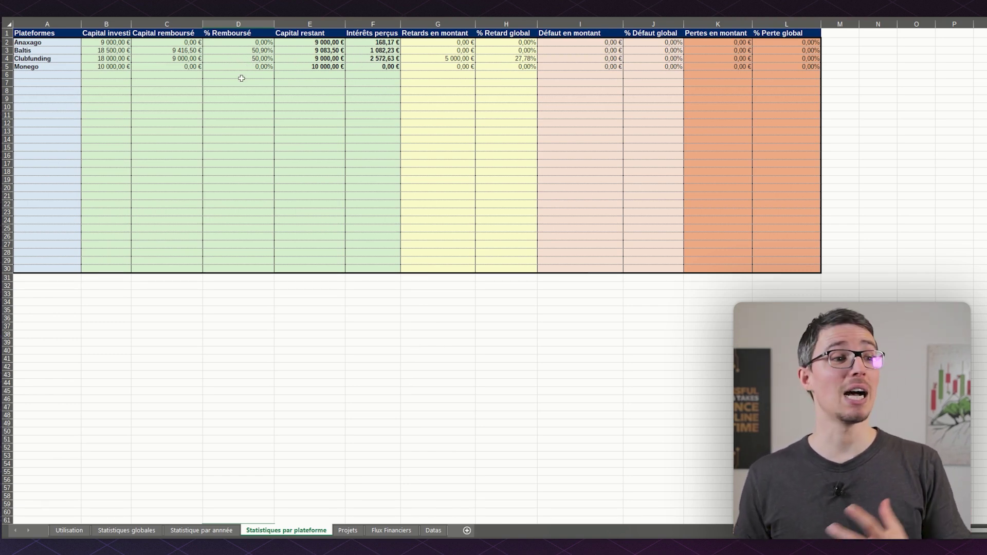
- Examine the GALERIE FONTAINEBLEAU row on the Projets sheet, covering remaining nominal, interest, dates, duration, extension and time to project end
left_click(345, 530)
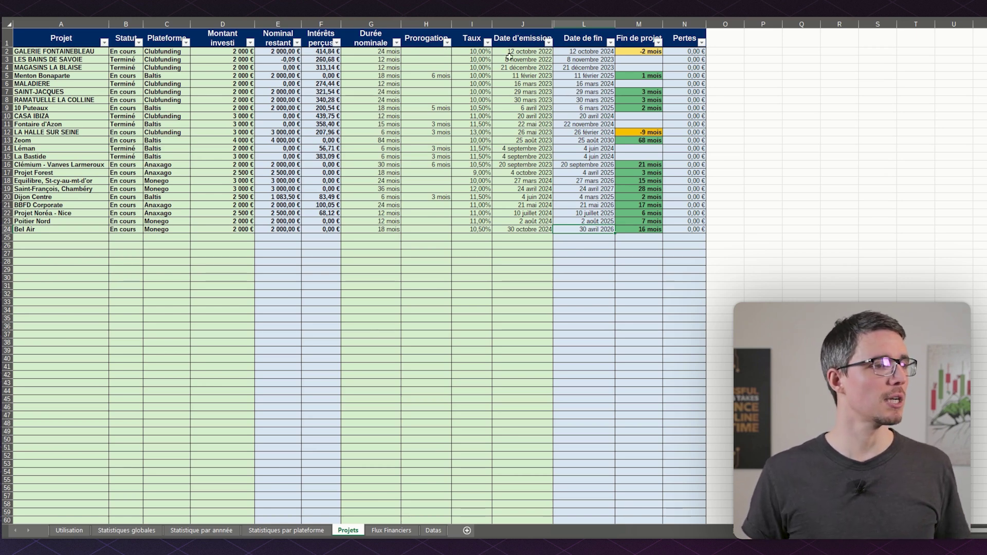
left_click(276, 55)
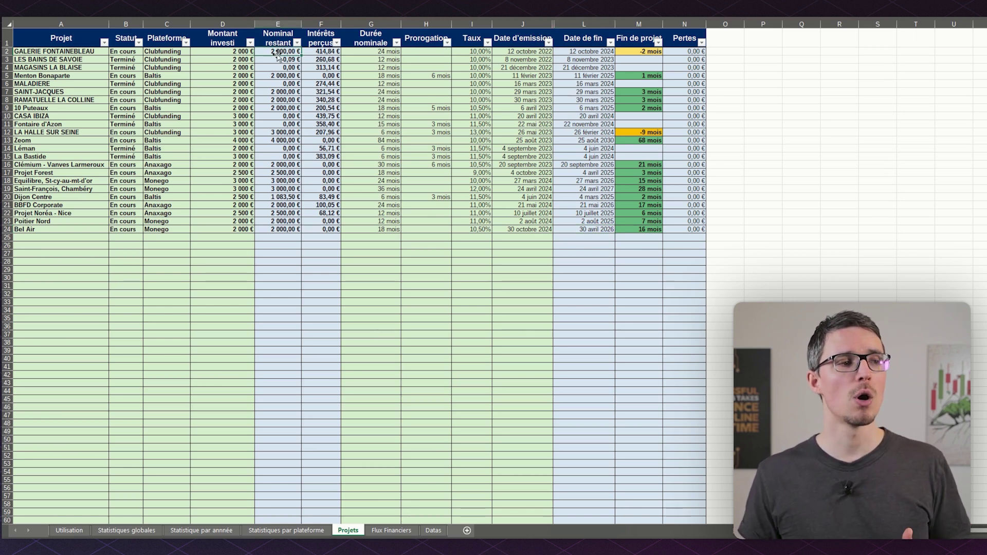
left_click(327, 51)
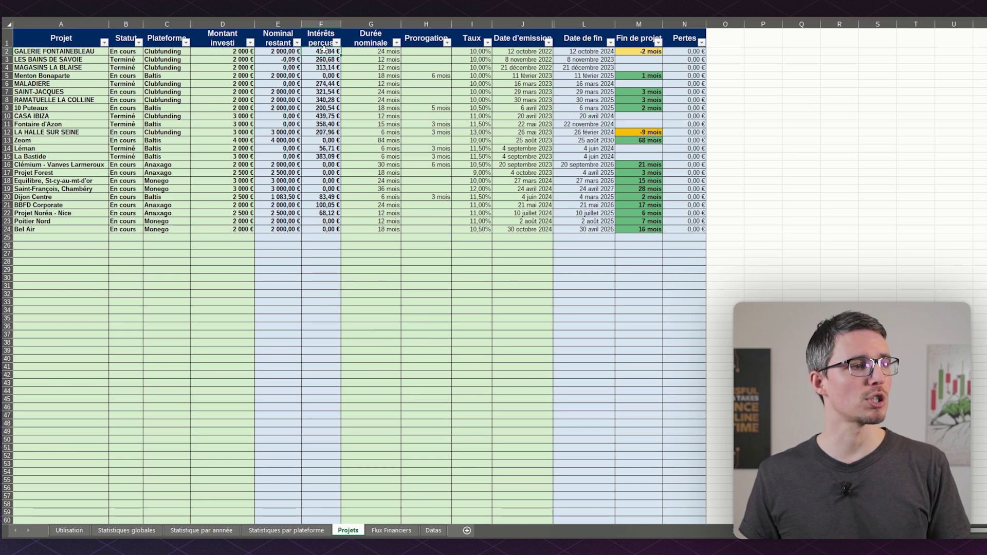
left_click(532, 52)
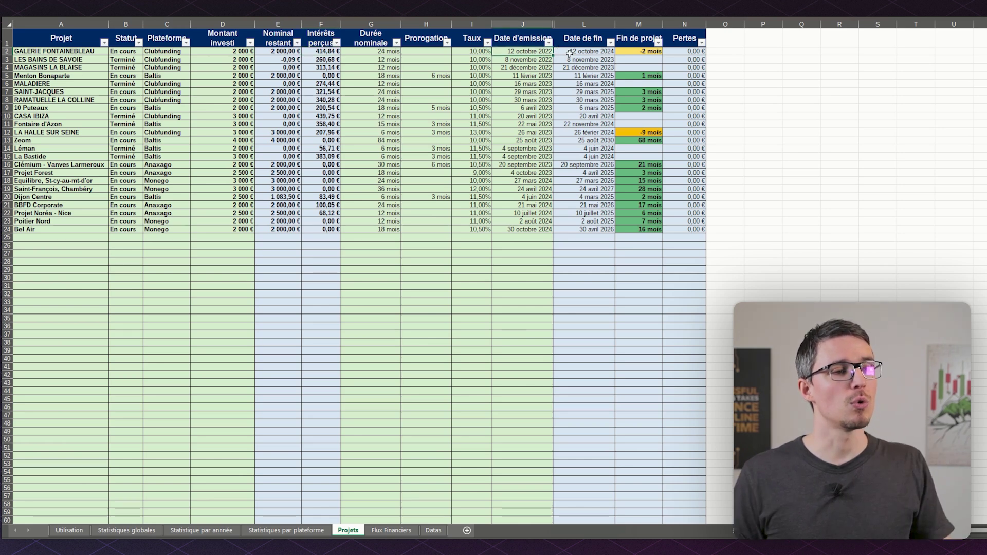
left_click(597, 52)
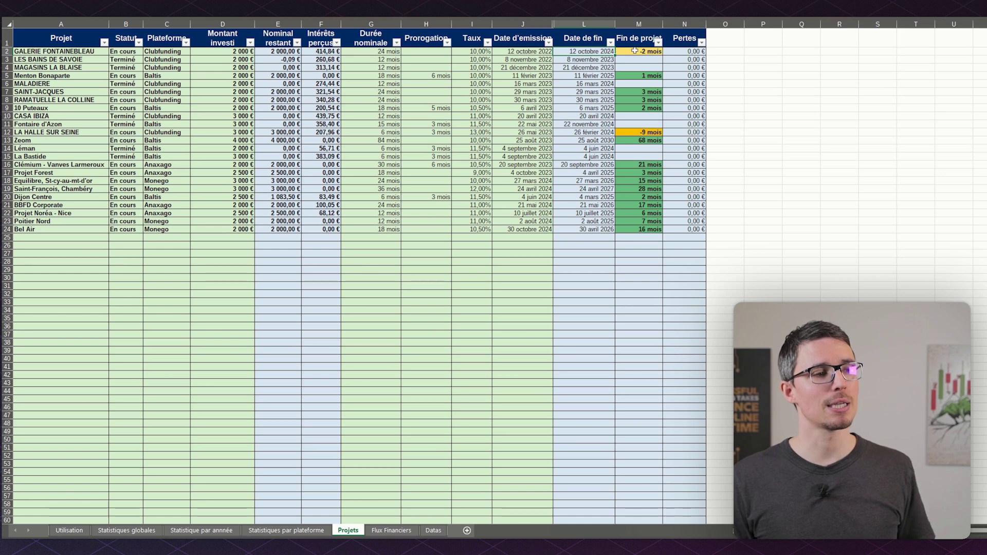
left_click(370, 51)
left_click(427, 52)
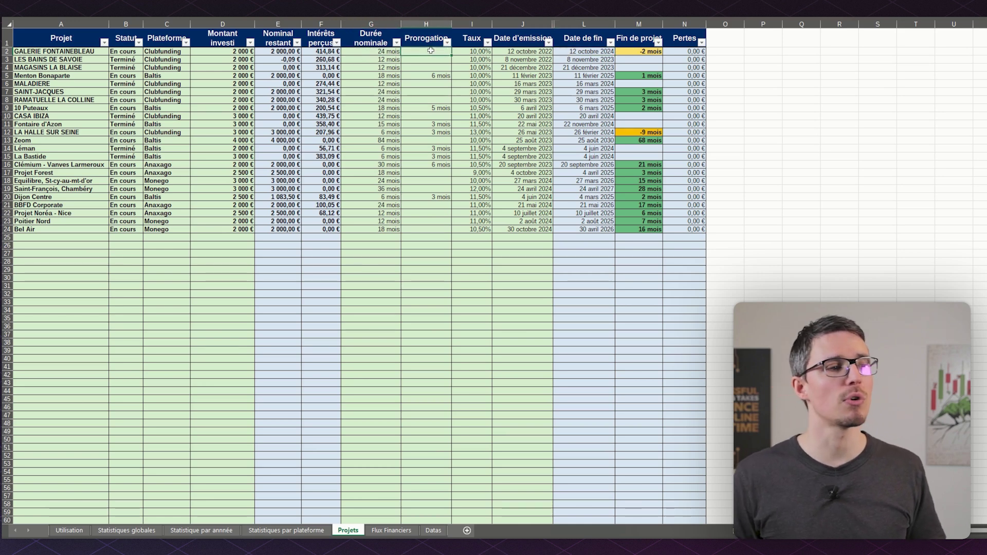
left_click(653, 51)
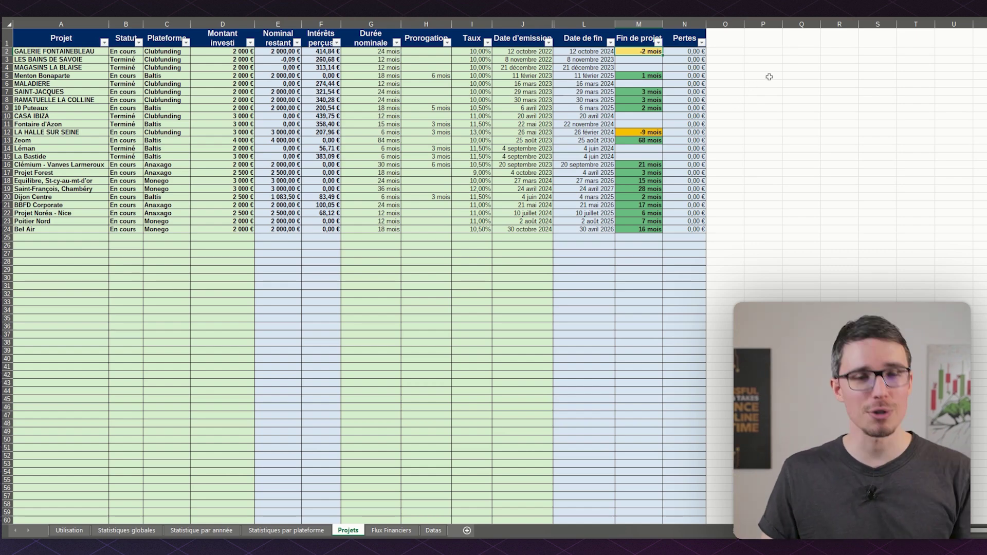
- Return to the Utilisation sheet and check the starting order and instructions for Statistiques par plateforme
left_click(118, 532)
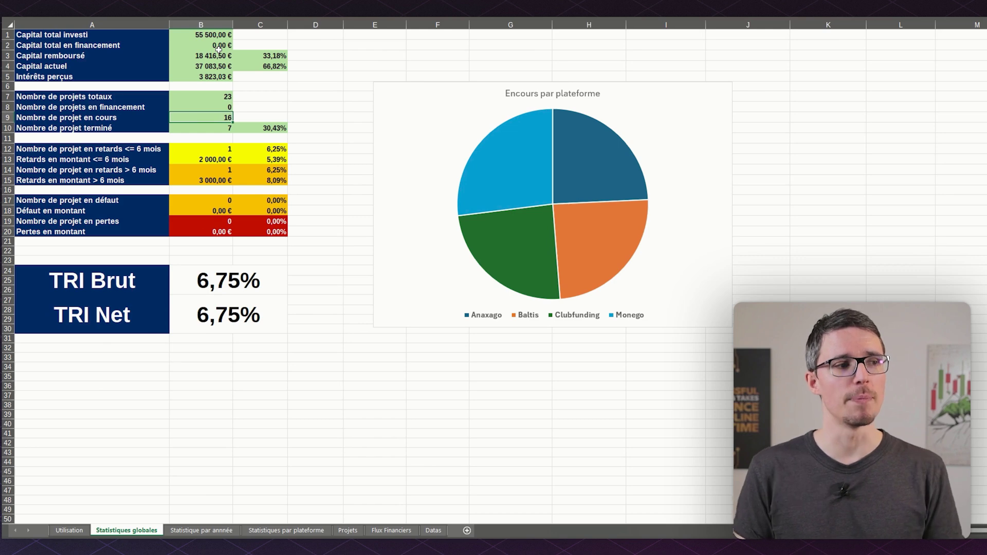
key("ctrl+Page_Up")
left_click(387, 229)
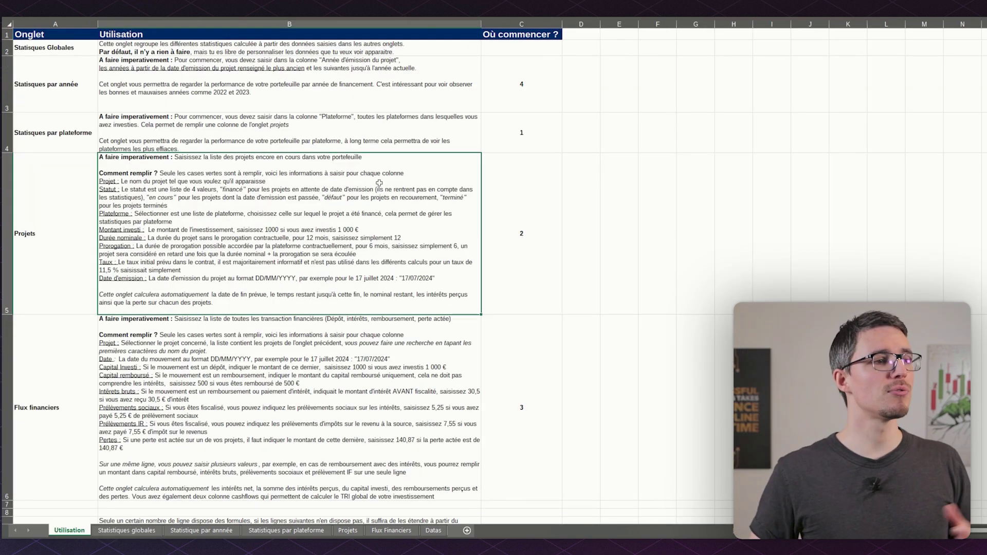
left_click(535, 121)
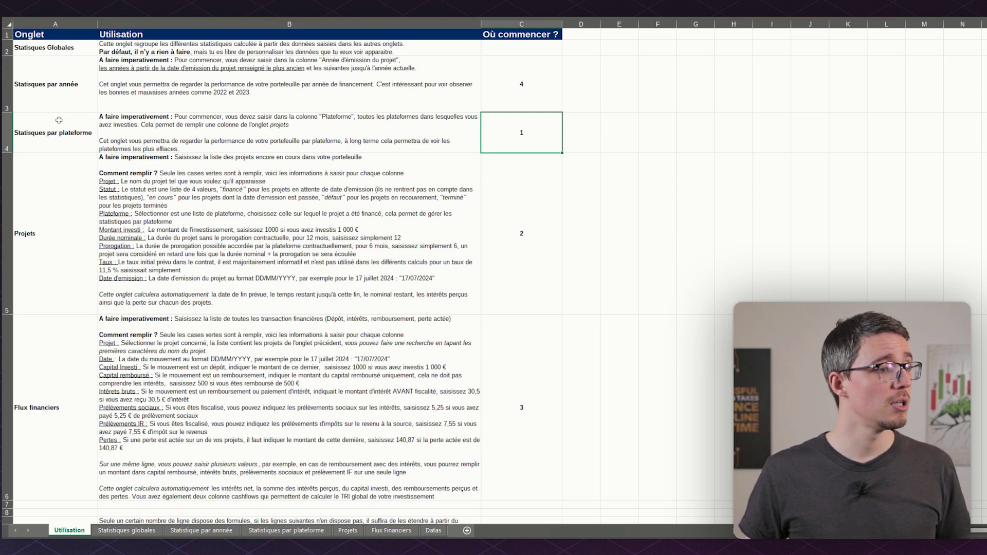
left_click(234, 122)
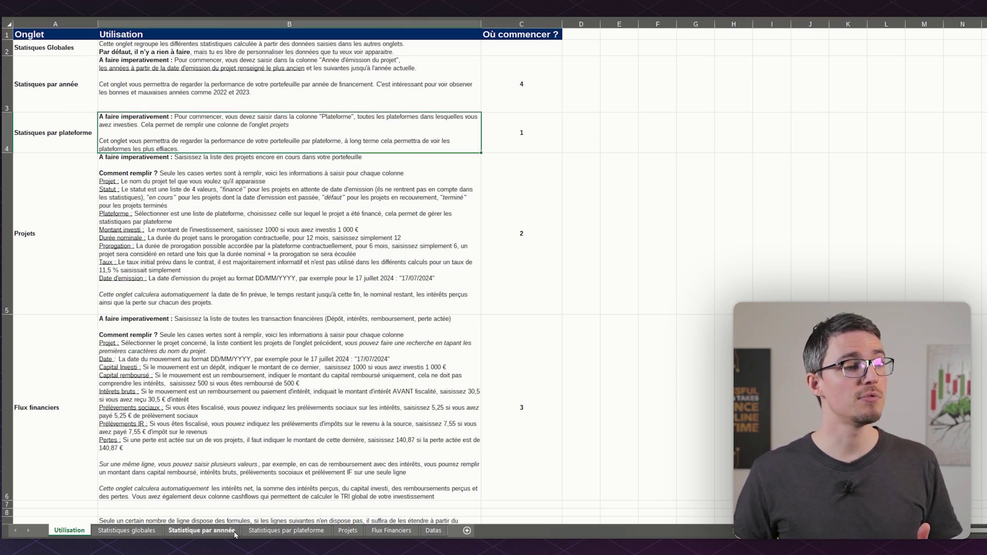
- On the Statistiques par plateforme sheet, inspect the platform names and select Anaxago's figures from Capital investi to % Perte global
left_click(293, 530)
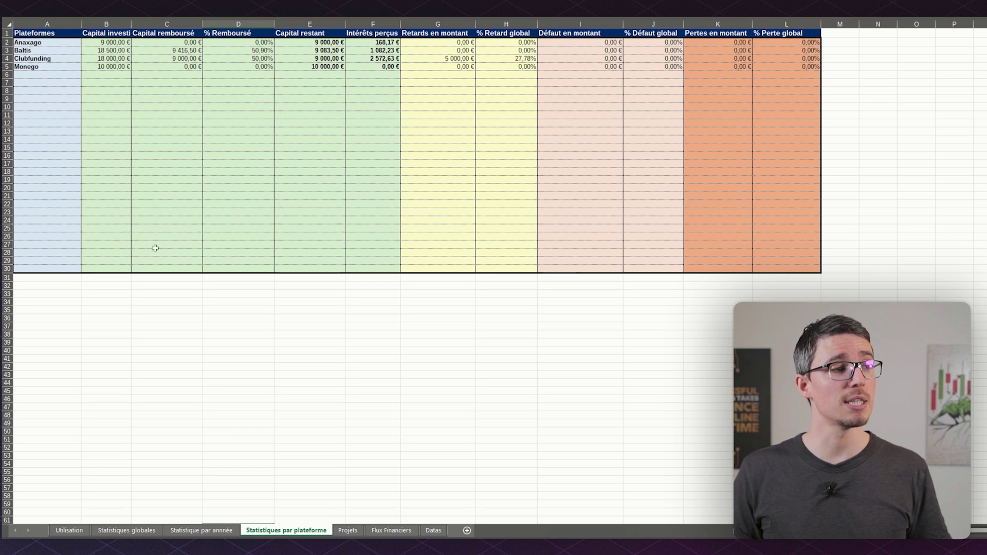
left_click(48, 44)
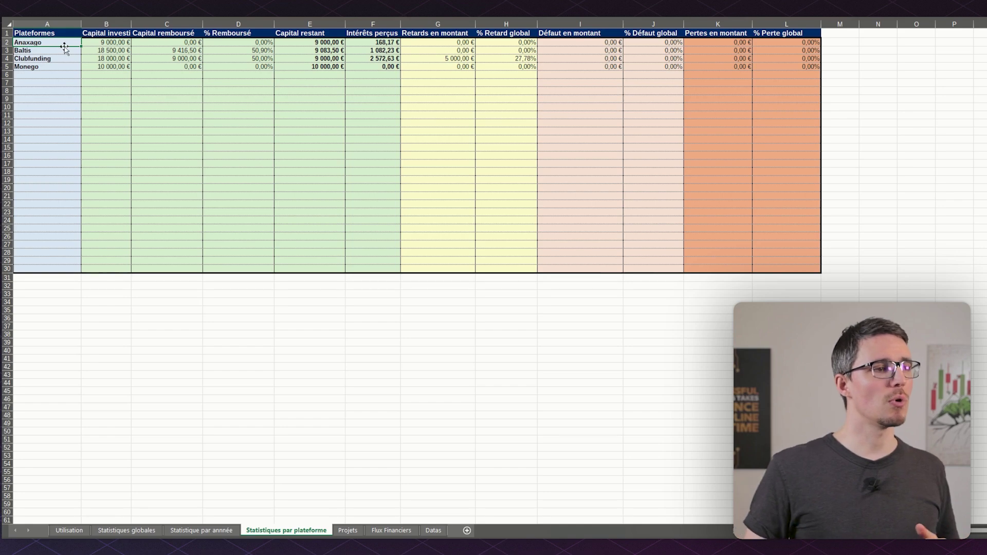
left_click(102, 49)
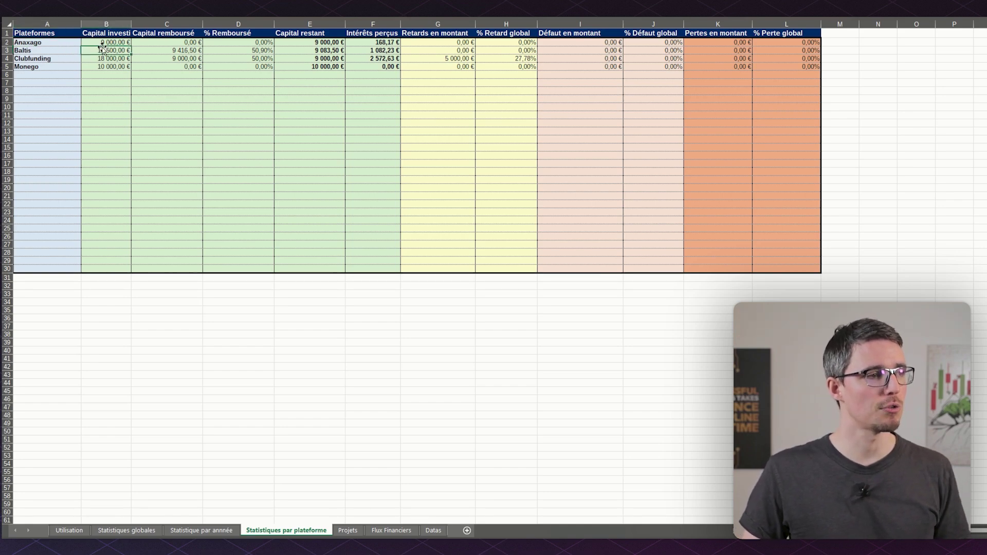
left_click(110, 43)
left_click(795, 45, "shift")
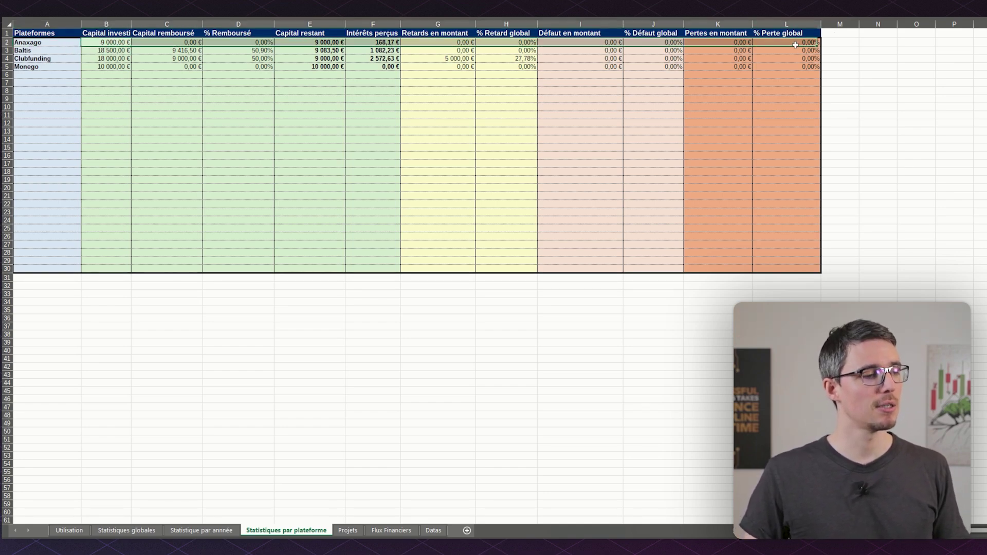
- View the Statistiques globales sheet and the issue-year column on the per-year statistics sheet
left_click(126, 531)
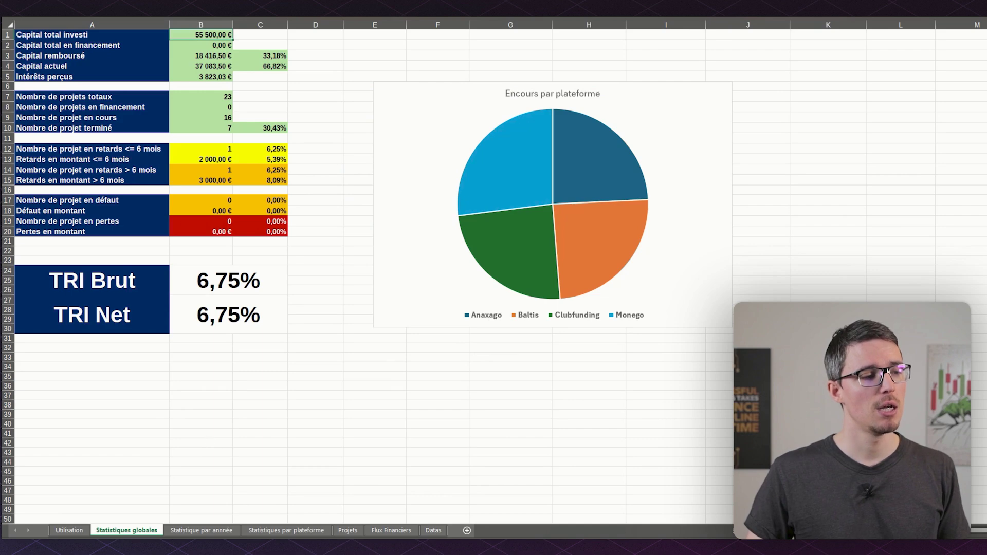
left_click(202, 530)
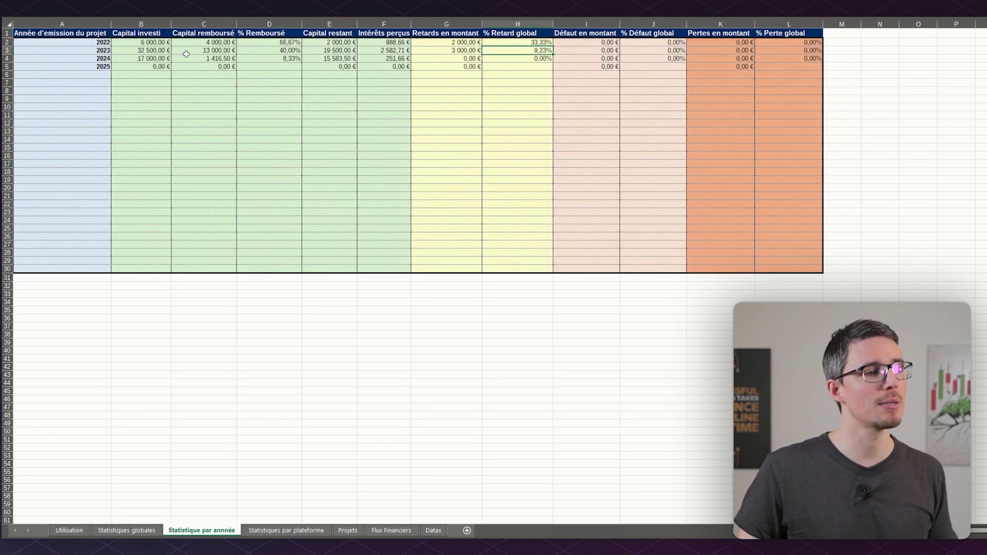
left_click(106, 41)
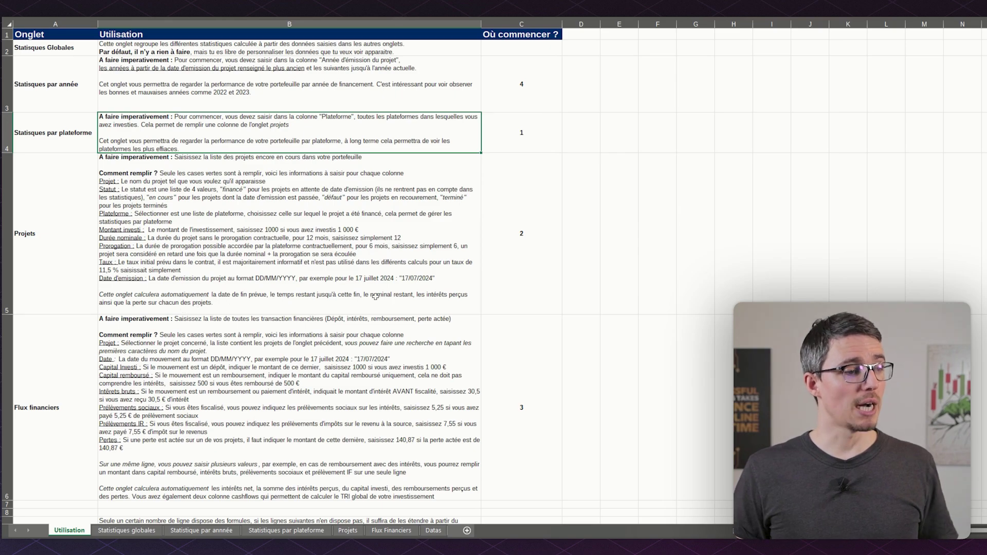
- Check the Projets instructions on the Utilisation sheet, and show the platform choices for row 25 on the Projets sheet
left_click(191, 228)
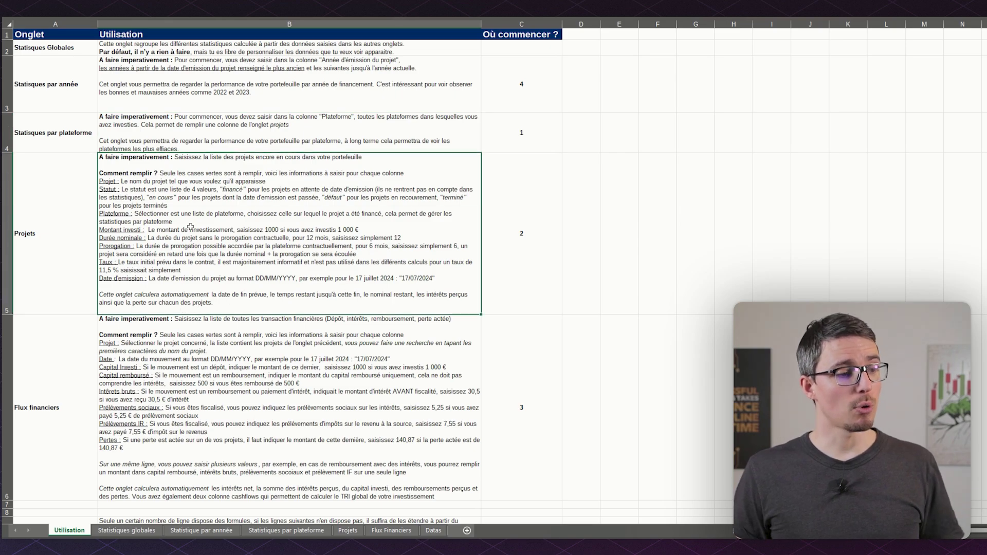
left_click(348, 531)
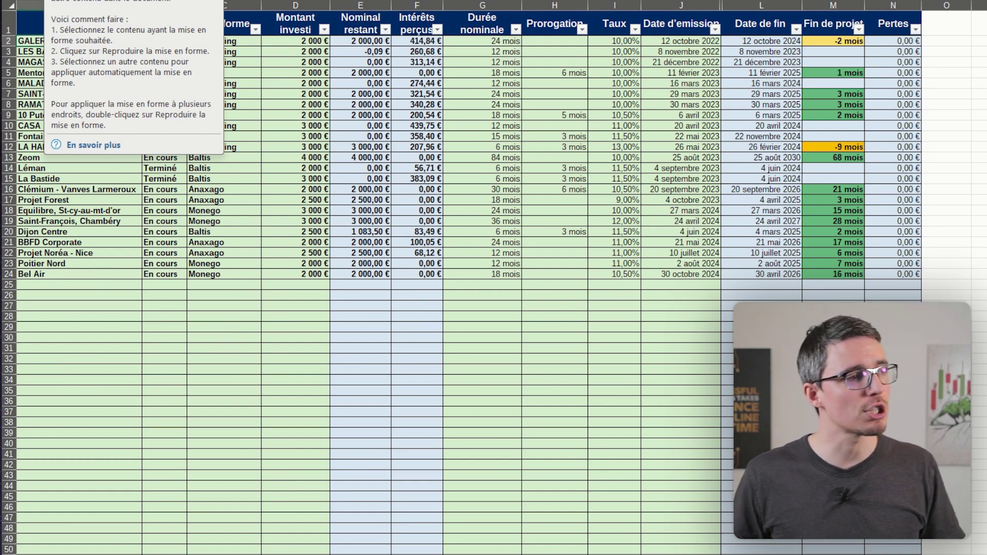
left_click(191, 325)
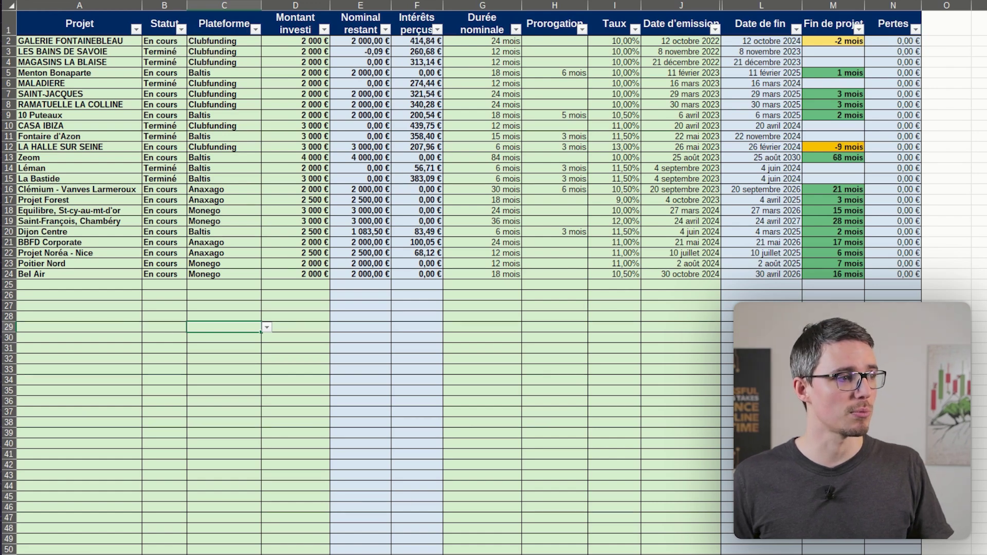
key("ctrl+Page_Down")
left_click(57, 59)
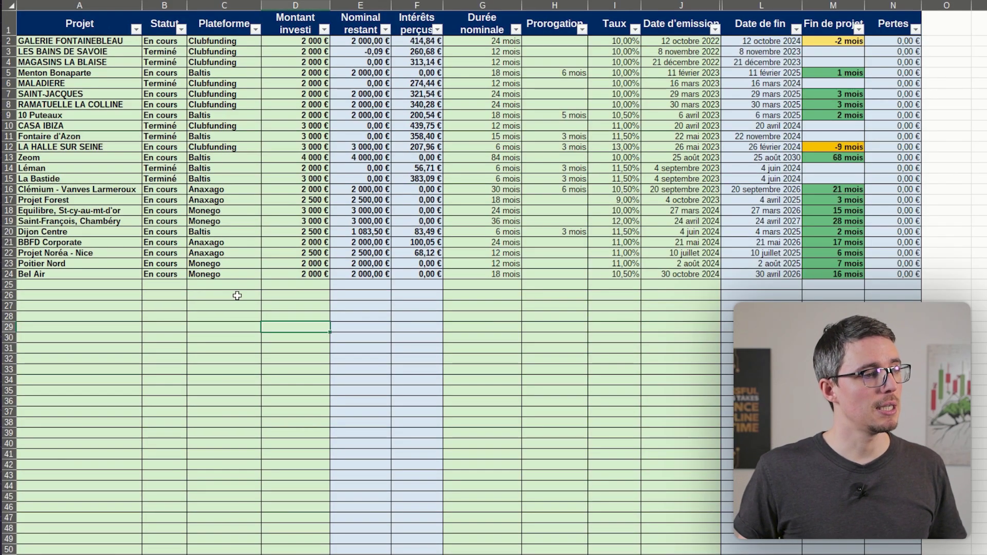
left_click(256, 293)
left_click(257, 285)
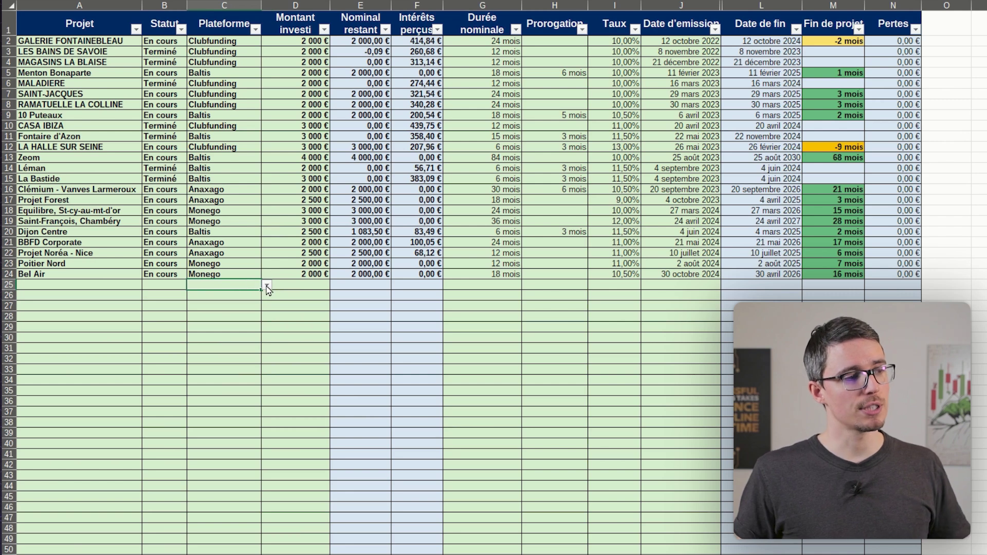
left_click(266, 286)
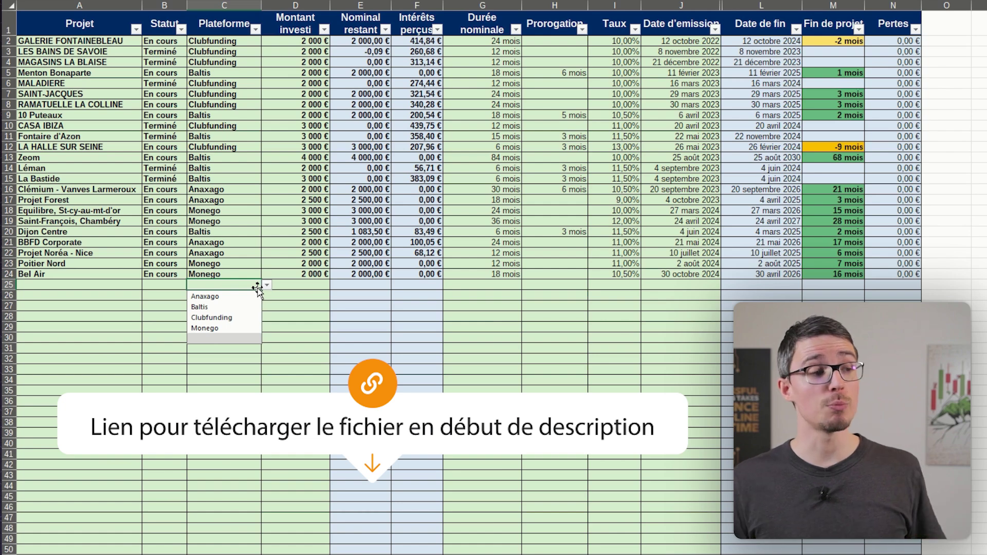
- Try 1000 as the Montant investi in row 25 of the Projets sheet, and clear the entry
left_click(313, 289)
double_click(313, 289)
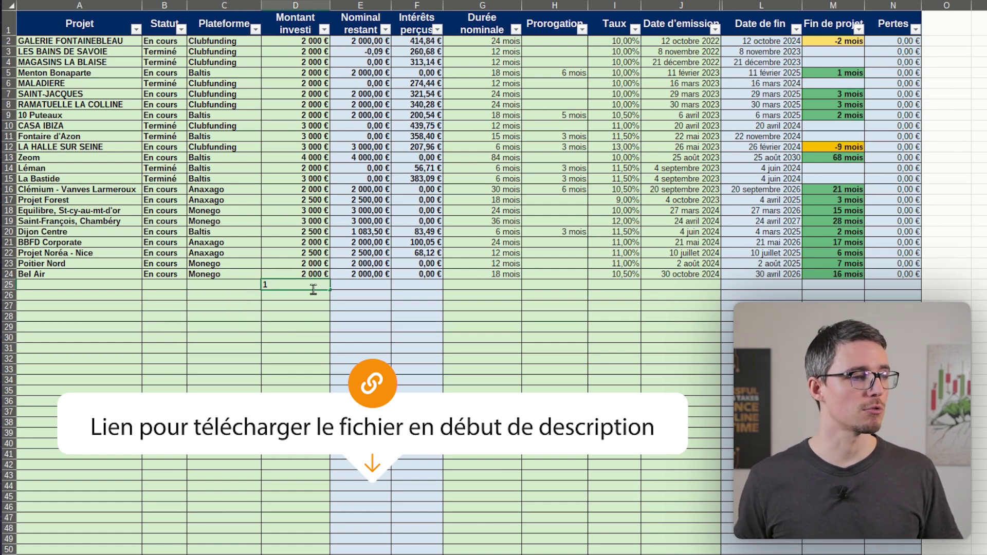
type("1000")
key("Return")
key("Up")
key("Up")
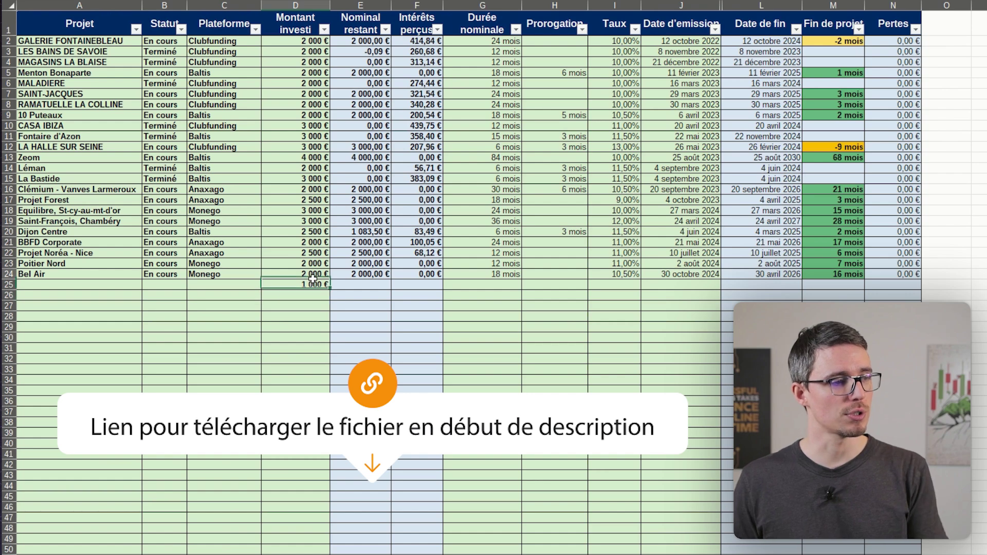
left_click(324, 285)
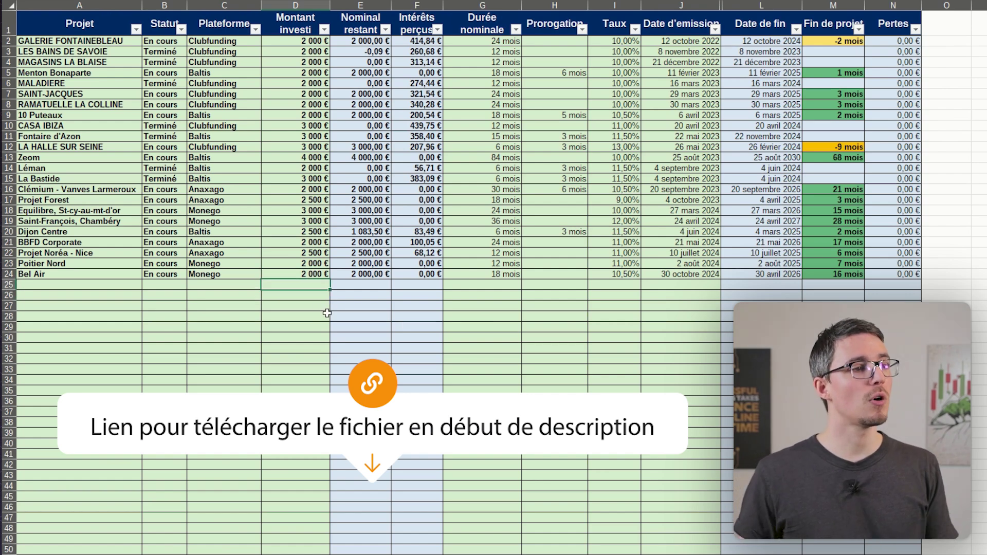
key("Delete")
- Examine the calculated Nominal restant and Intérêts perçus cells, and the duration, extension, issue date and end date of 10 Puteaux
left_click(384, 287)
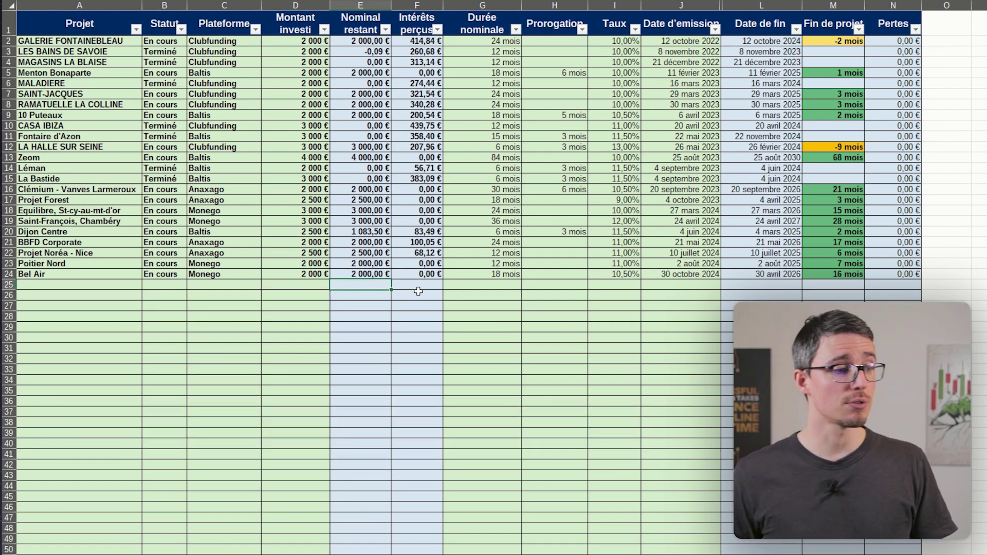
left_click(416, 287, "ctrl")
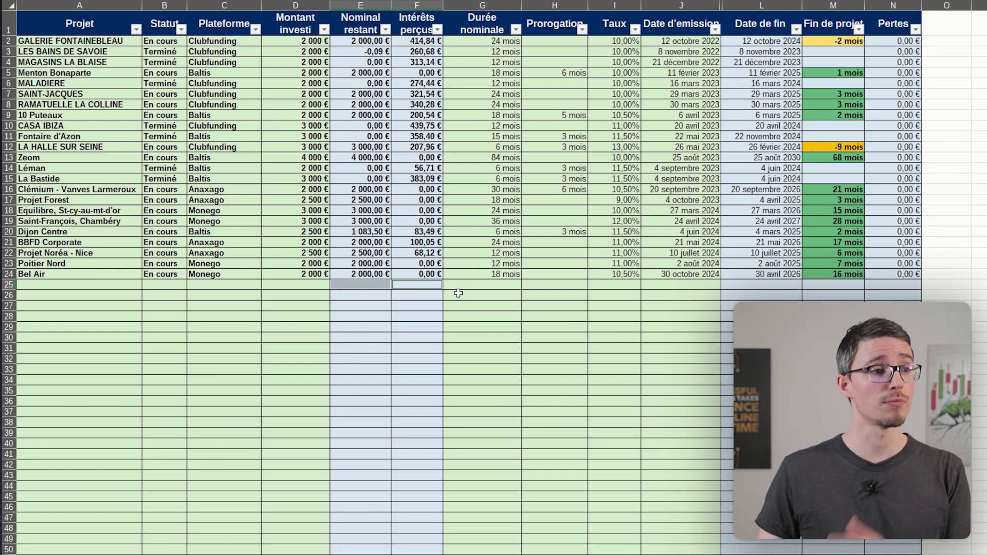
left_click(487, 275)
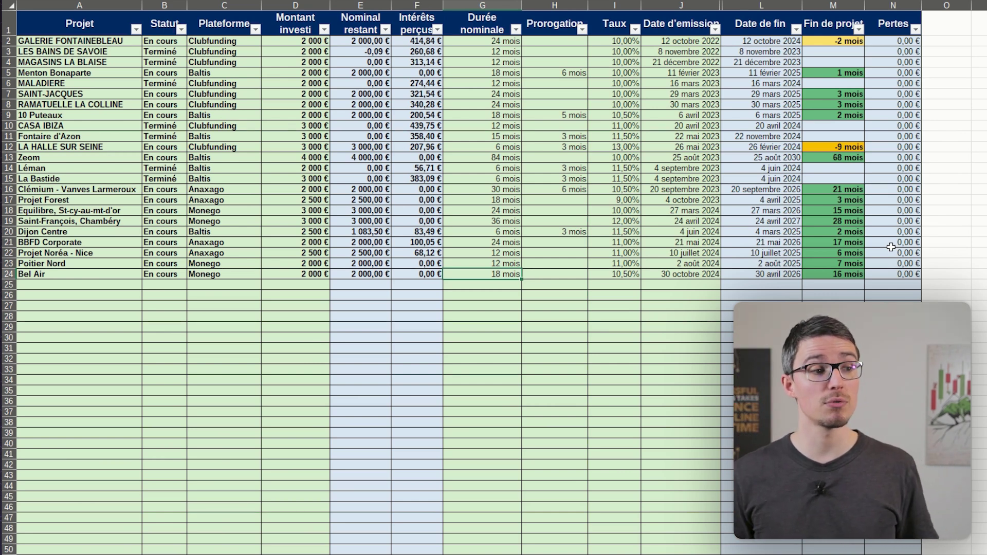
key("Right")
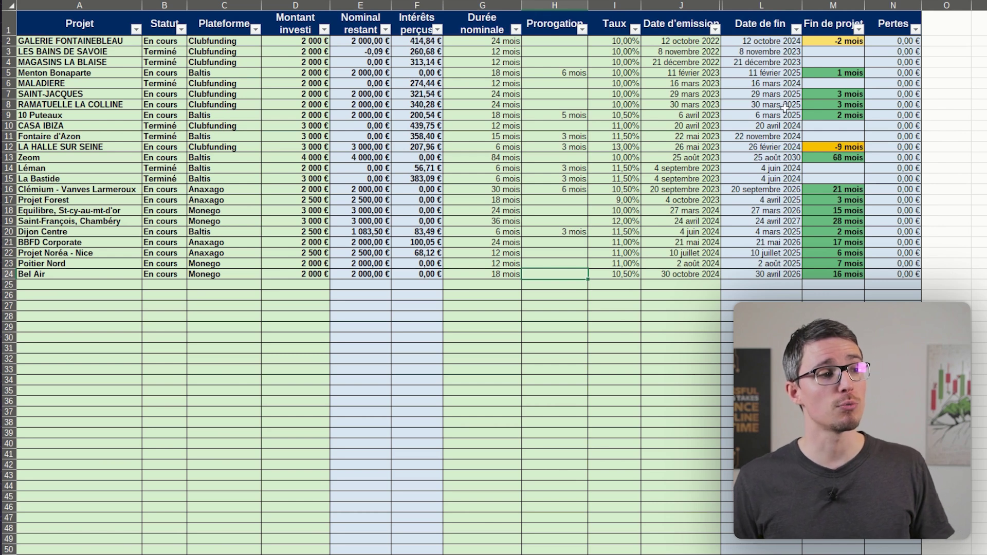
left_click(568, 116)
left_click(490, 116)
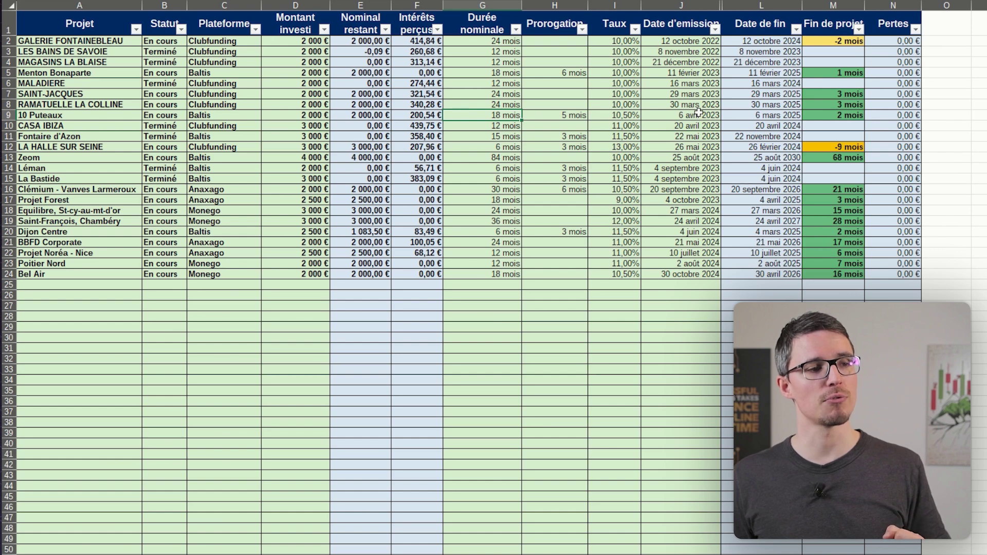
left_click(750, 113)
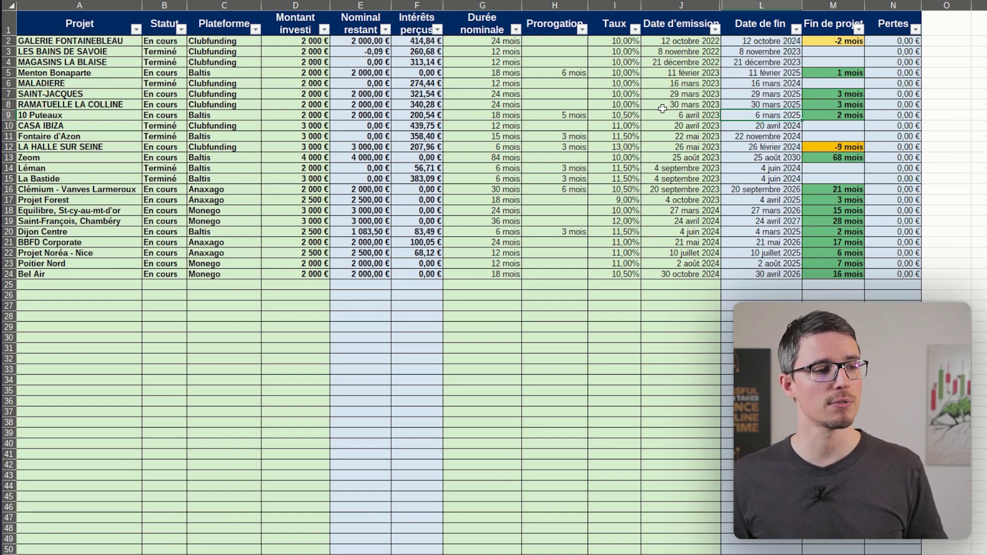
left_click(678, 116)
- Try a Durée nominale of 18 months in row 25, and clear the entry
left_click(489, 283)
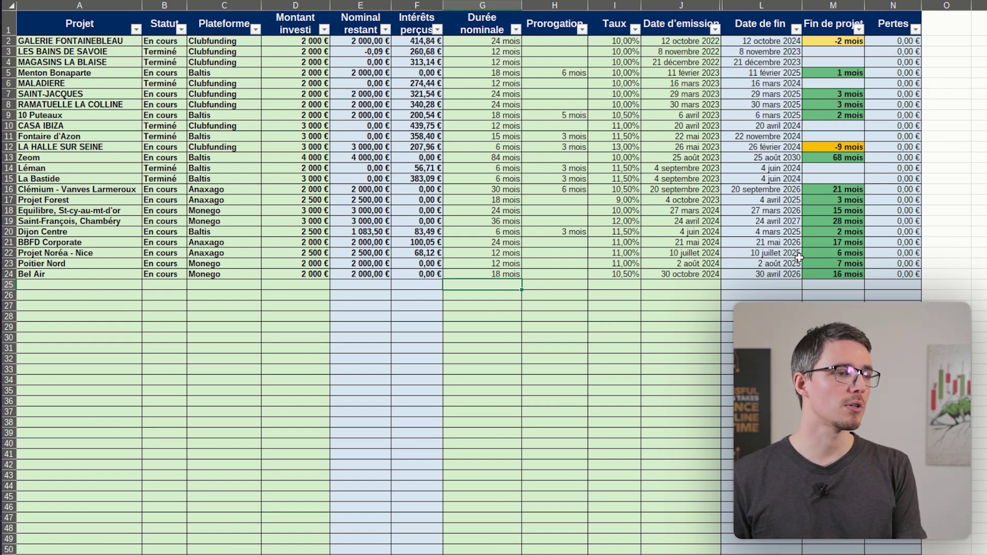
type("18 mois")
key("Return")
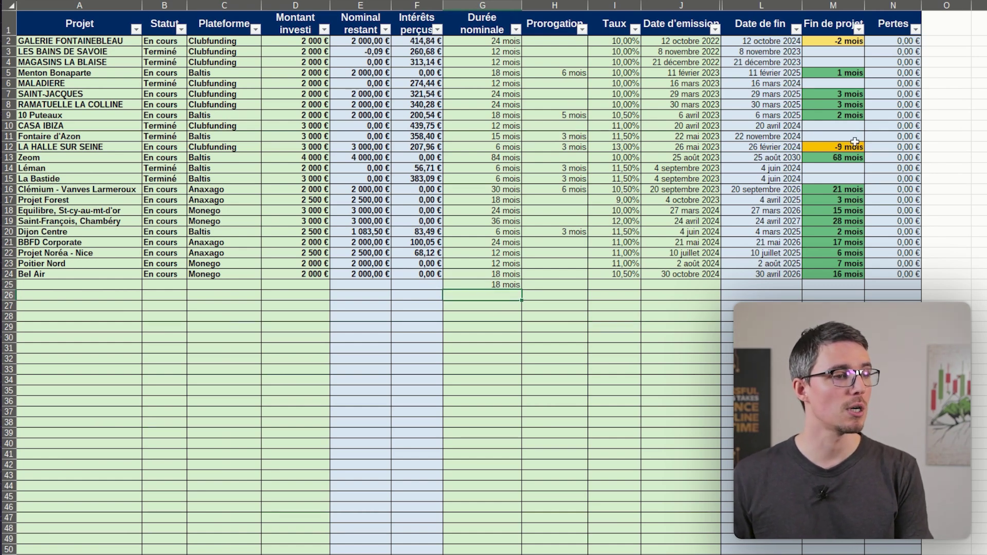
key("Up")
key("Delete")
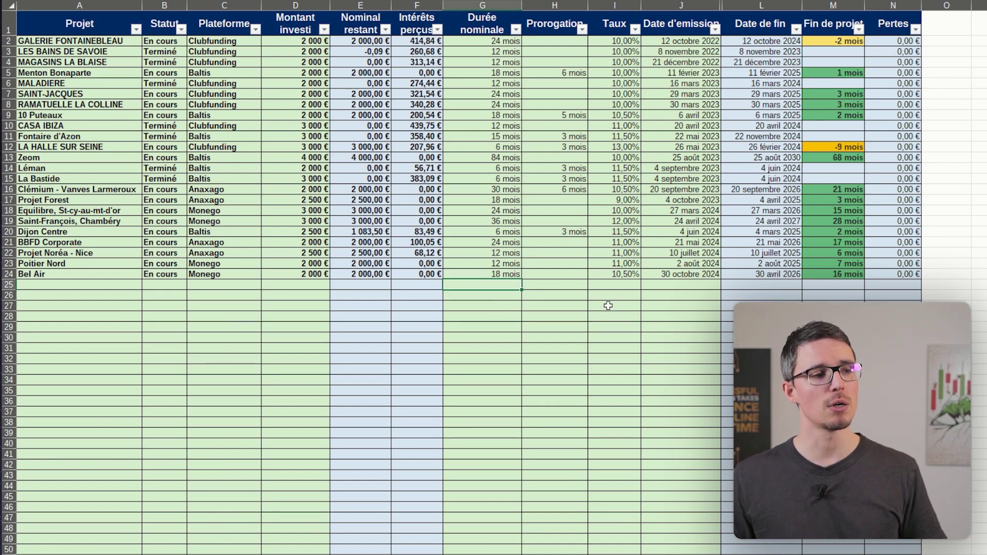
- Enter 12/12/2024 as the Date d'émission in row 25
left_click(623, 284)
left_click(685, 286)
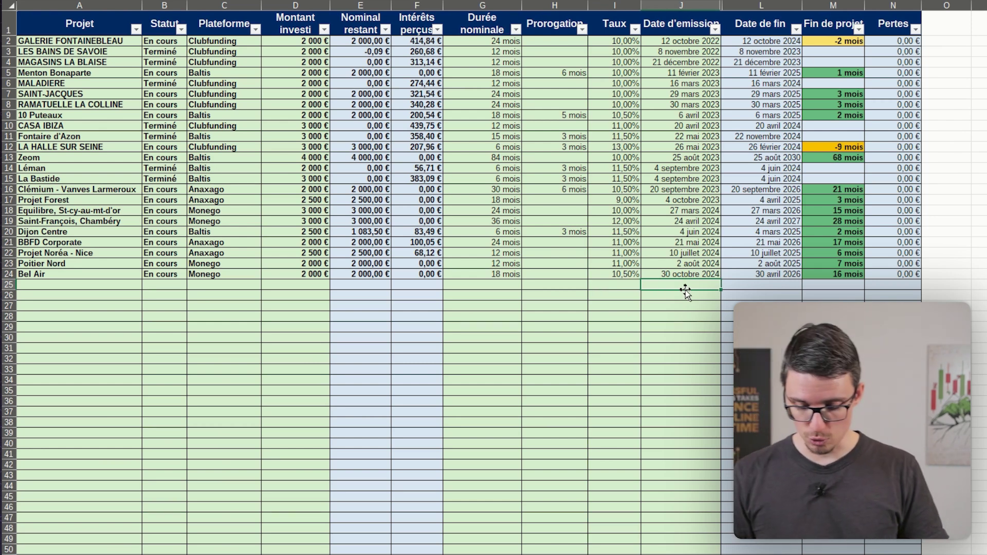
type("12/12")
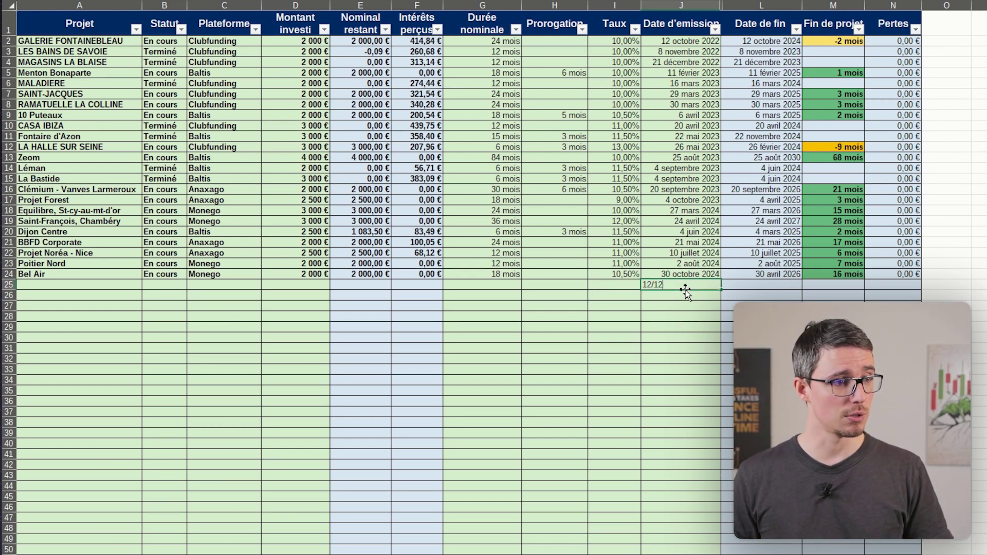
type("/202")
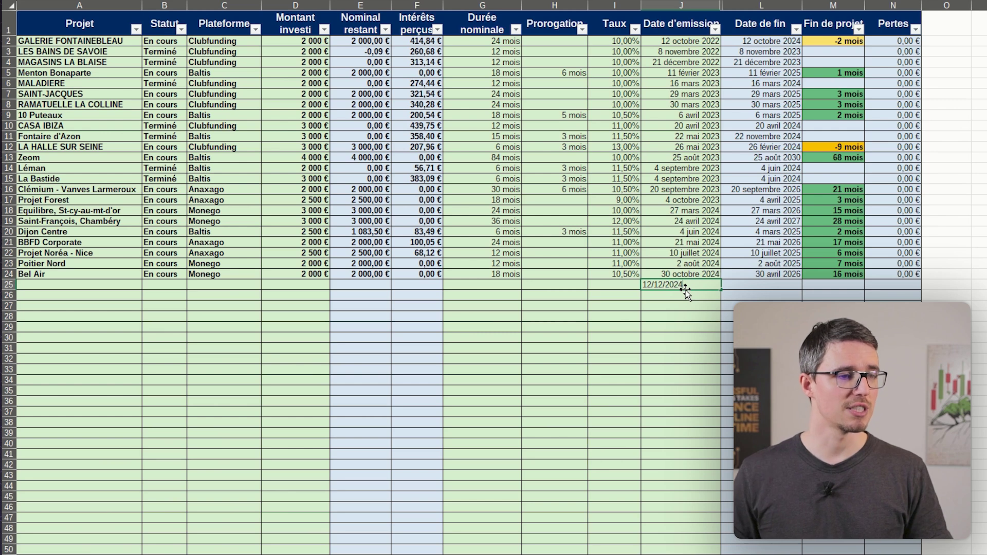
type("4")
key("Return")
left_click(678, 286)
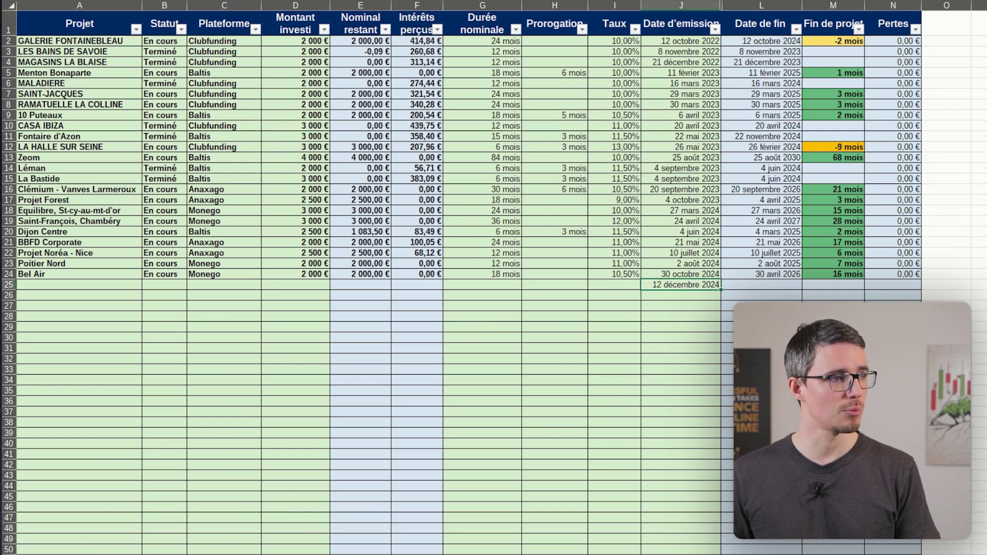
- Change the Date d'émission in row 25 to 25 décembre 2024, and clear the cell
left_click(168, 0)
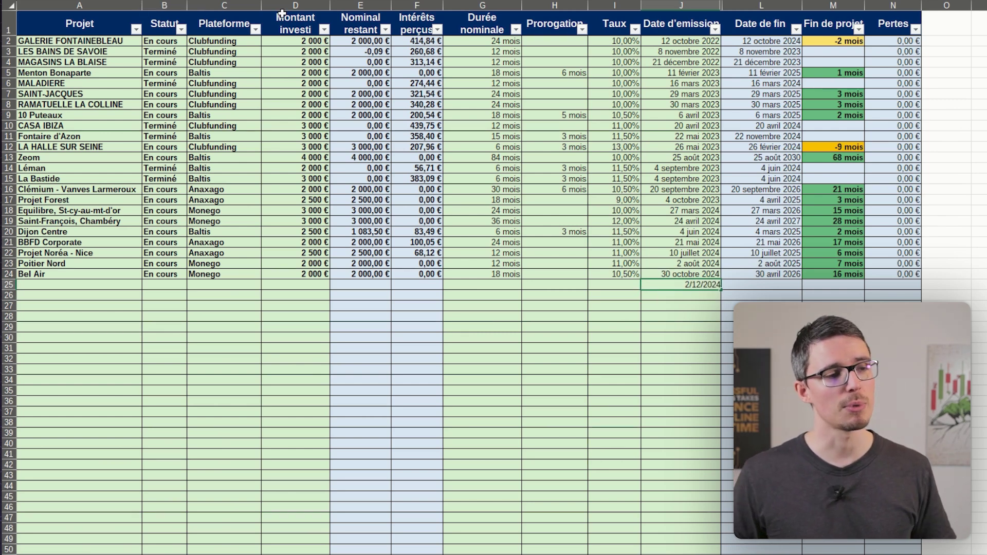
type("5")
key("Return")
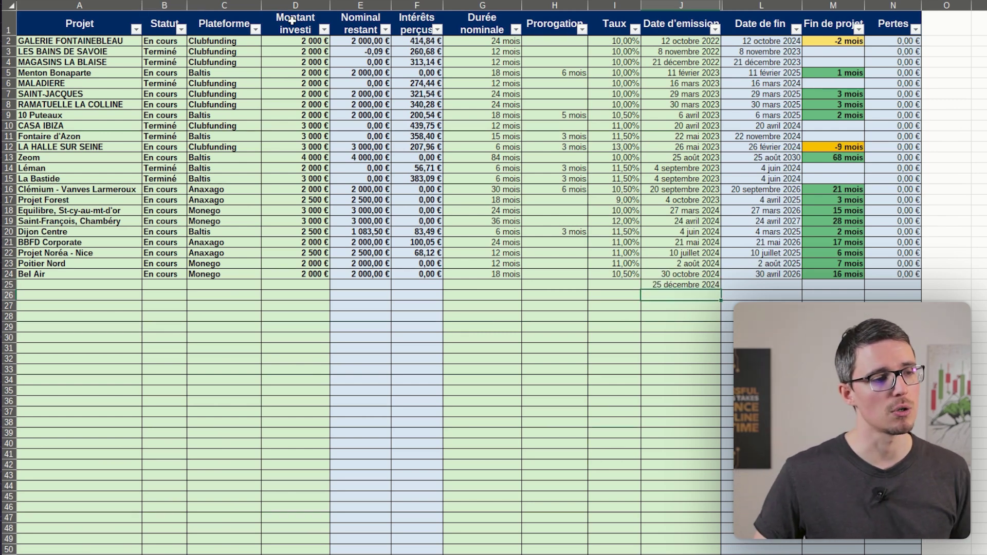
left_click(712, 285)
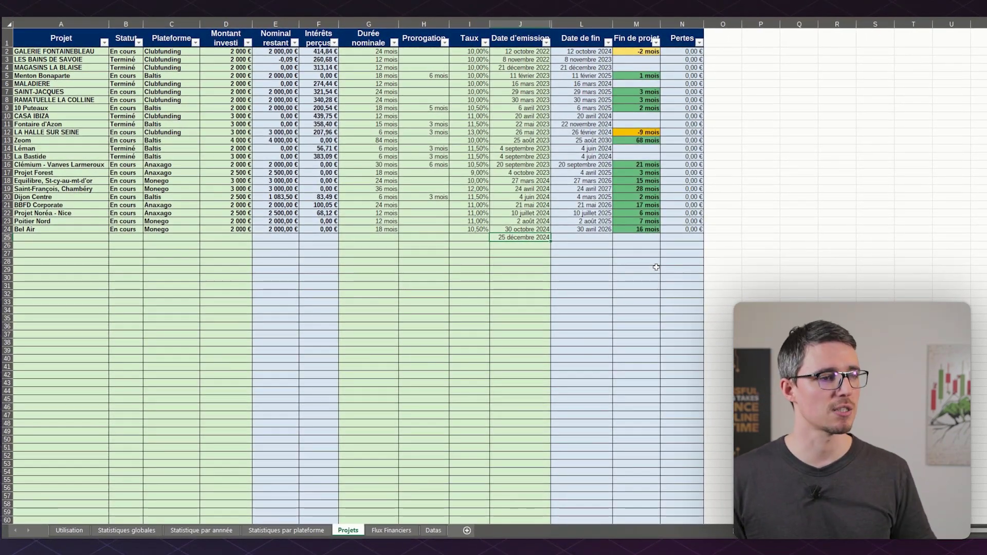
key("Delete")
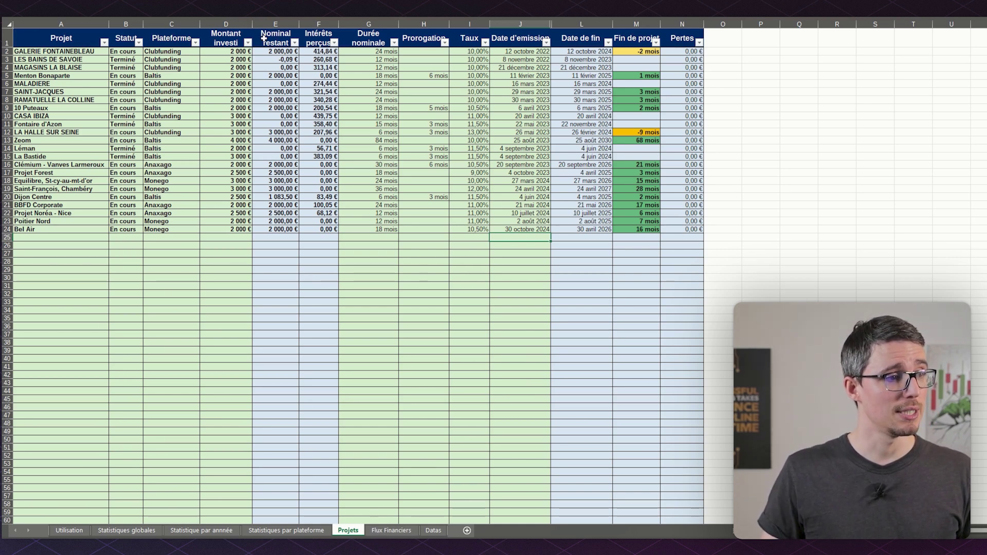
- Select the Nominal restant and Intérêts perçus columns down to row 25, and go to the start of the Flux Financiers sheet
left_click_drag(264, 37, 318, 238)
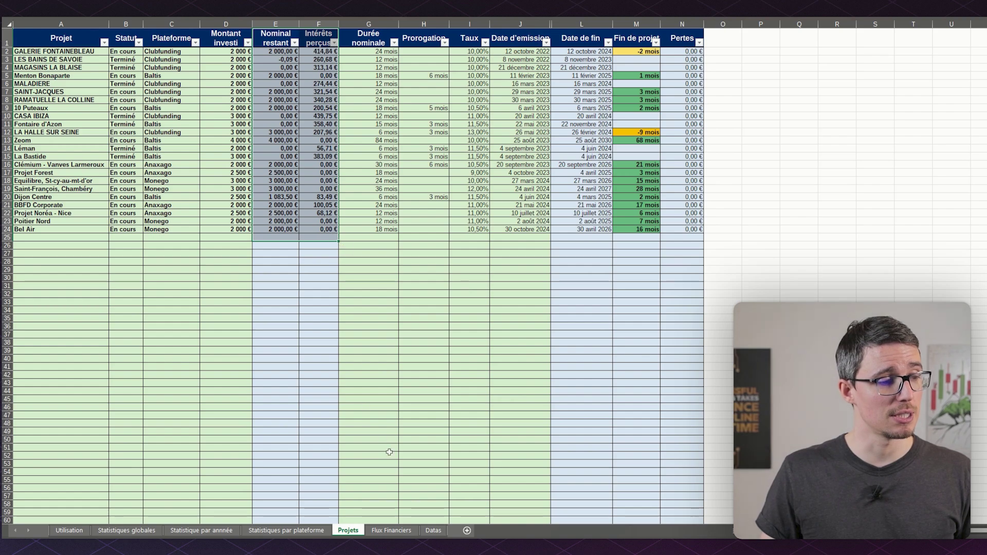
left_click(391, 530)
scroll(444, 443, "up", 10)
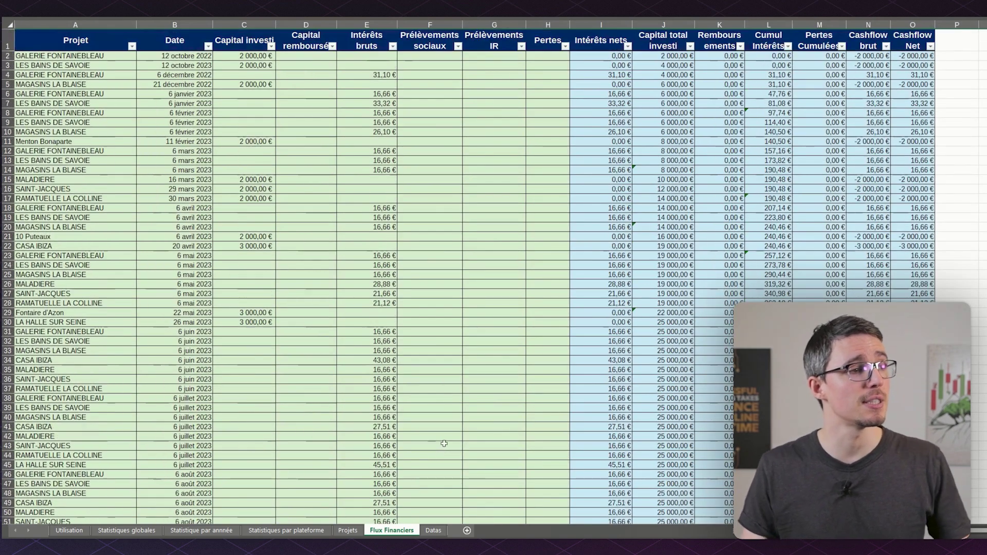
- Inspect the first GALERIE FONTAINEBLEAU entry on Flux Financiers, and the Intérêts bruts and date cells of its row 4 entry
left_click(105, 56)
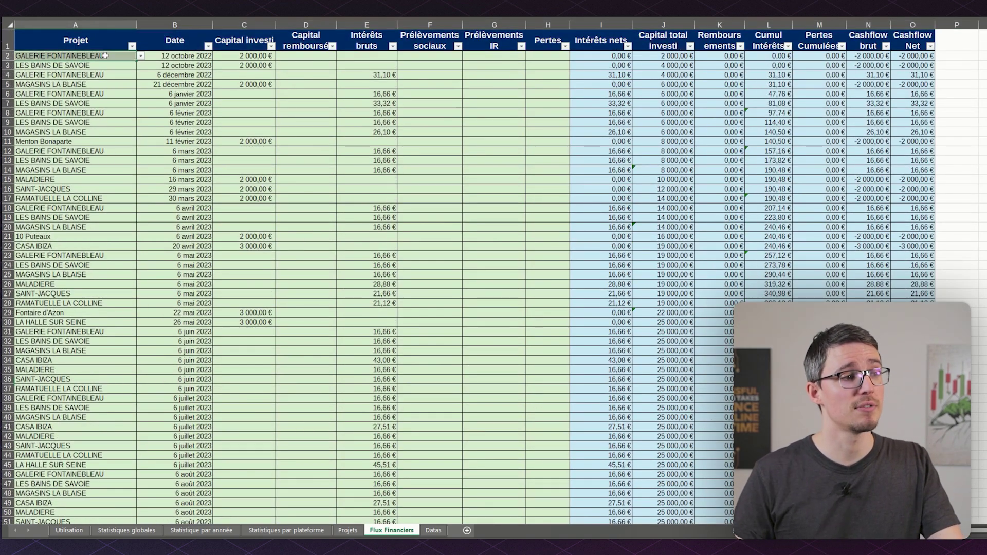
key("Right")
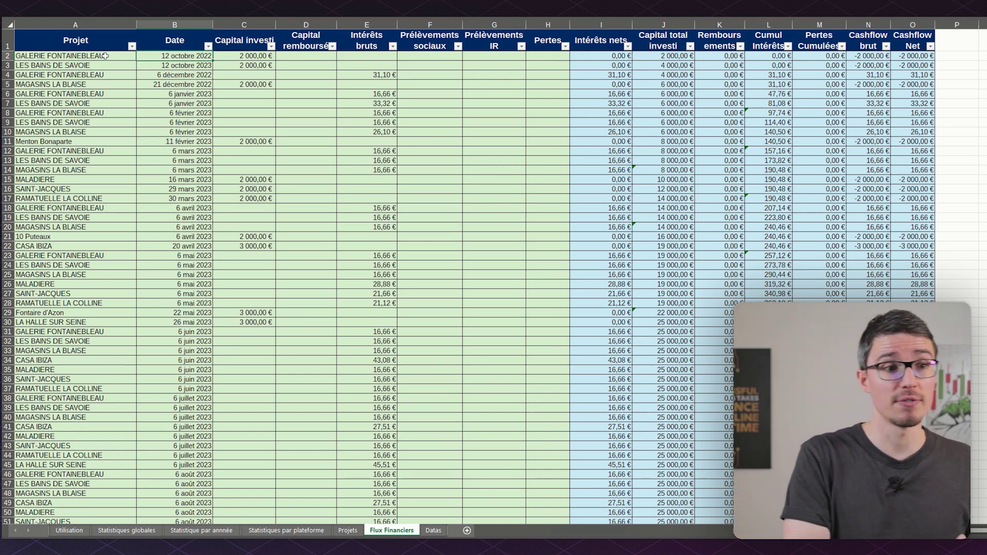
key("Down")
key("Down")
key("Right")
key("Right")
key("Right")
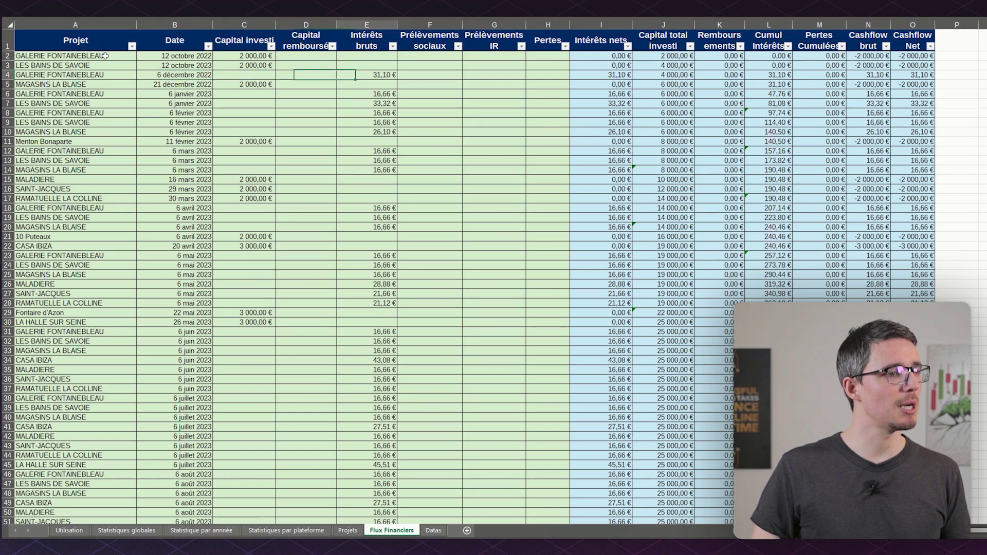
key("Left")
key("Left")
key("Left")
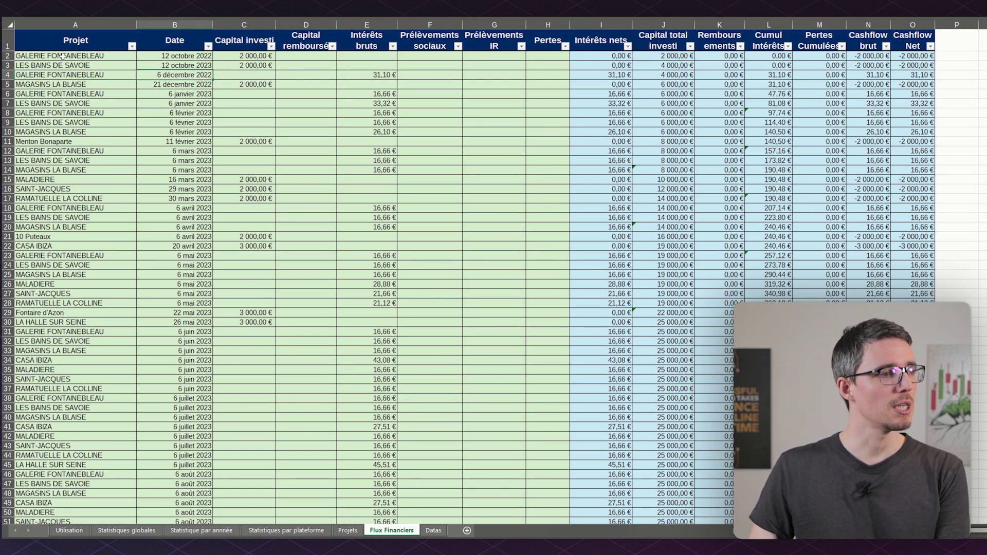
- Compare the date of GALERIE FONTAINEBLEAU's initial deposit in row 2 with its first interest payment in row 4
left_click(61, 55)
left_click(200, 56)
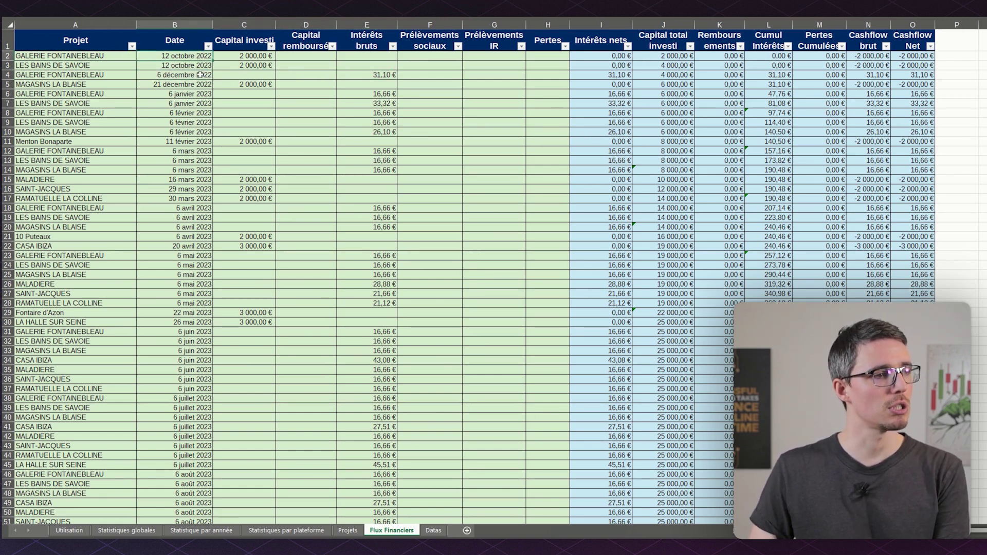
key("Down")
key("Down")
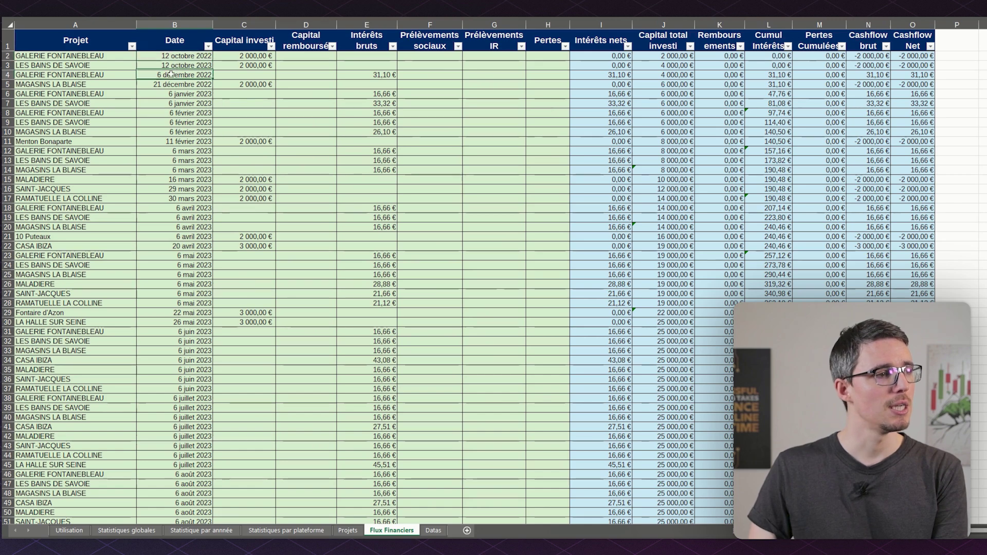
key("Right")
key("Right")
key("Right")
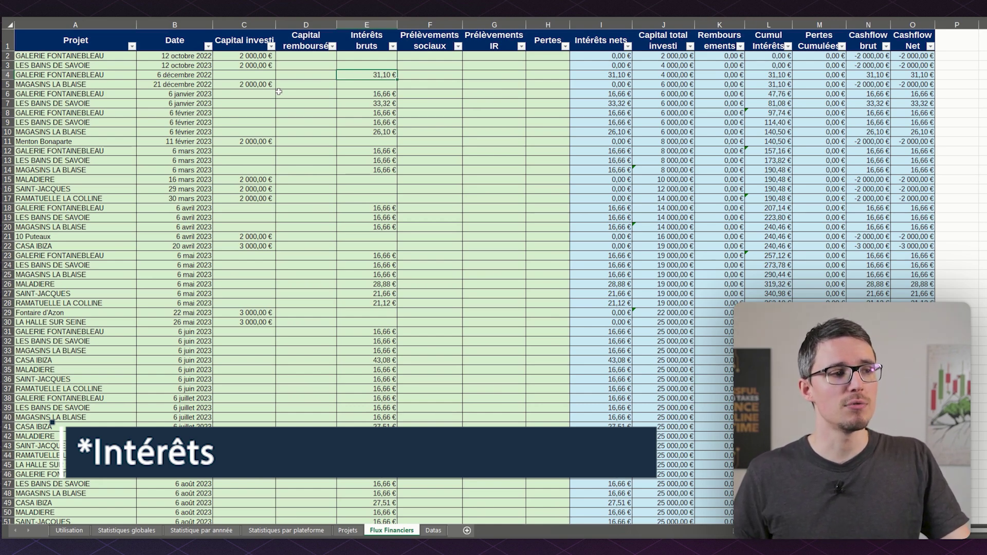
- Examine the Prélèvements sociaux and Prélèvements IR cells for GALERIE FONTAINEBLEAU's first interest payment in row 4
key("Right")
key("Left")
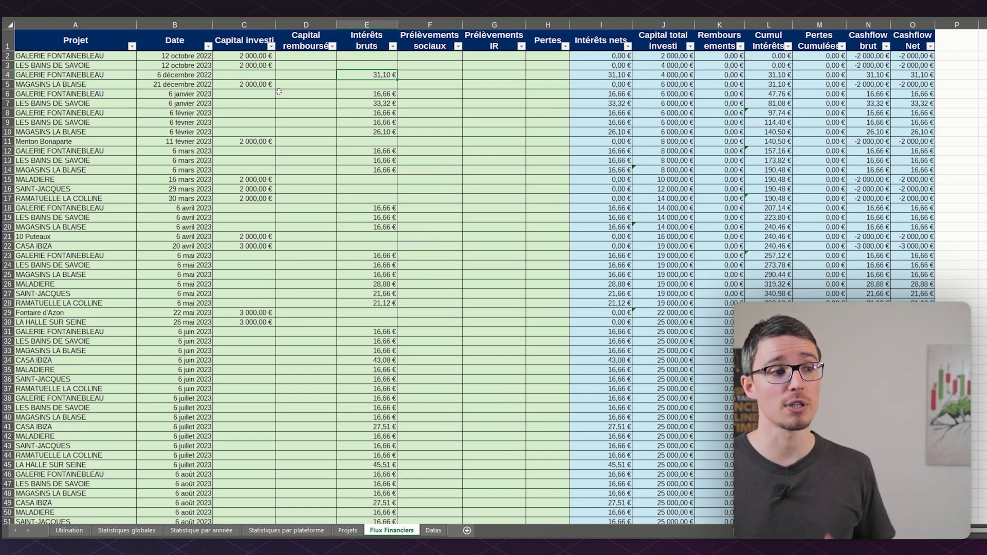
key("Right")
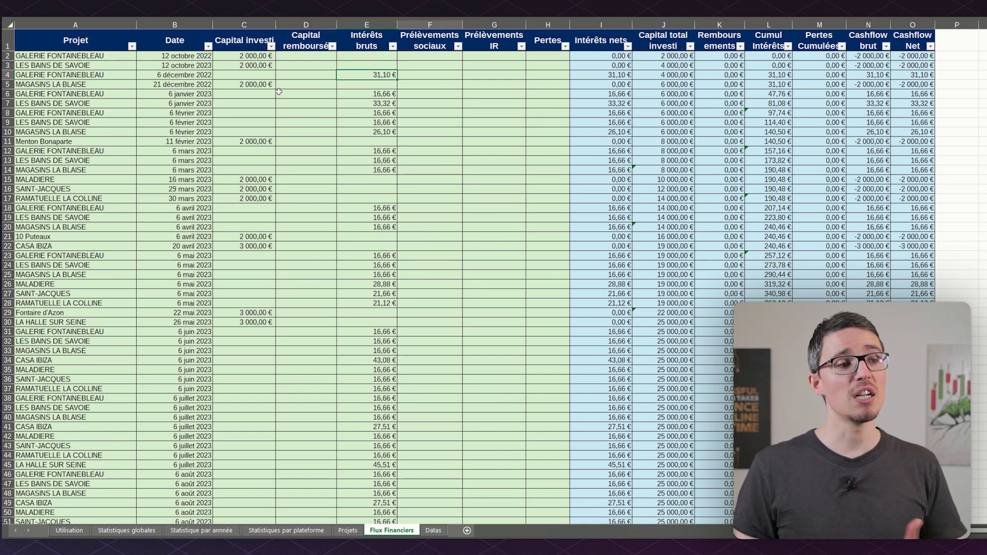
key("Right")
key("Right")
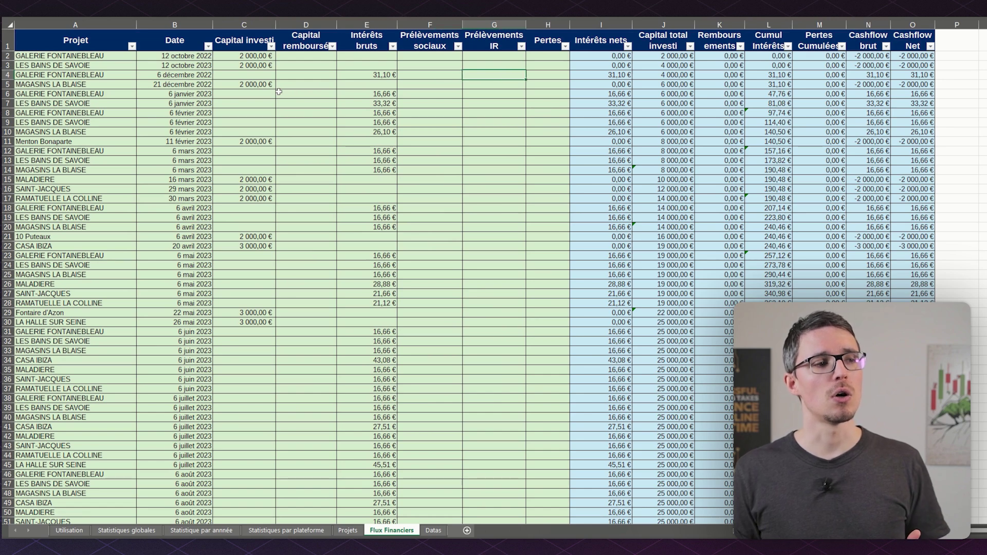
key("Left")
key("Left")
key("Right")
key("Left")
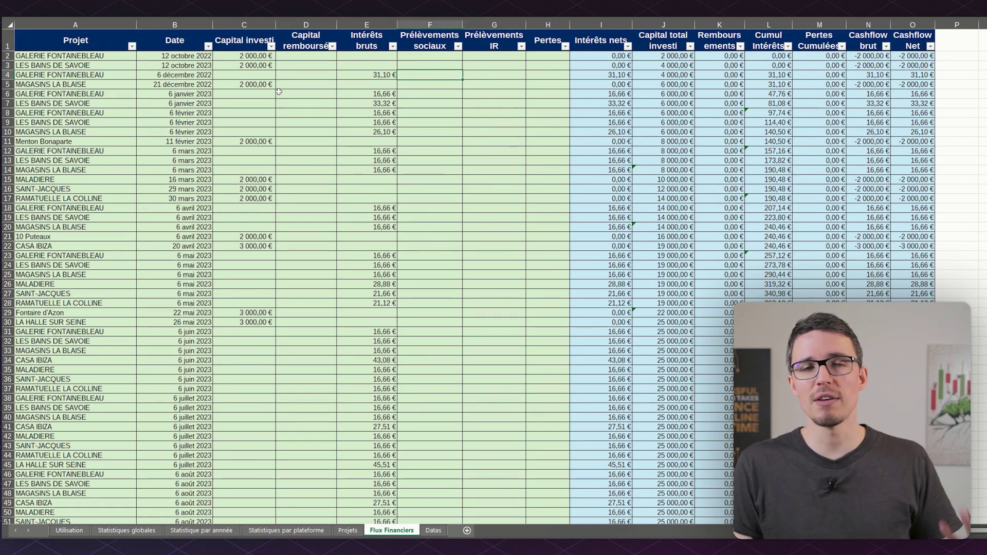
key("Right")
key("Left")
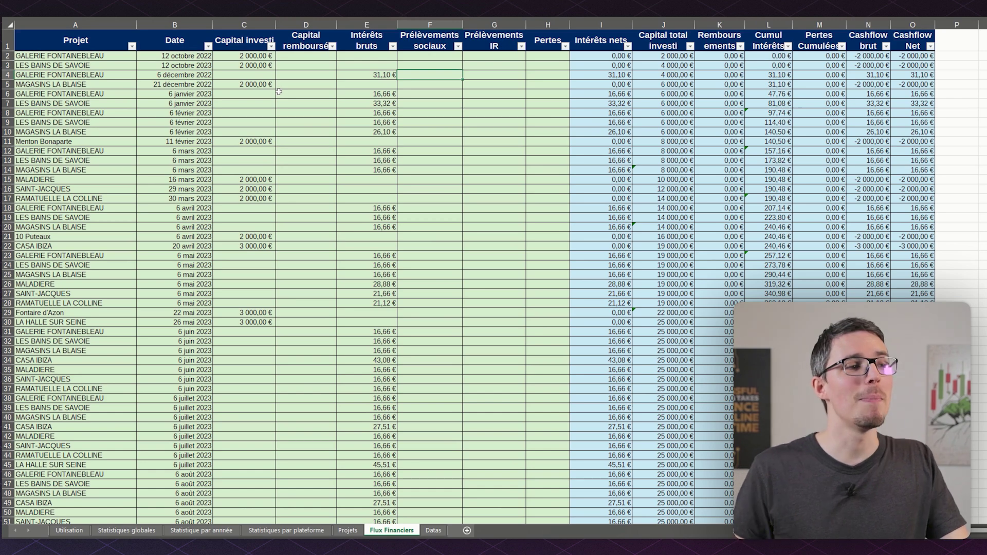
key("Right")
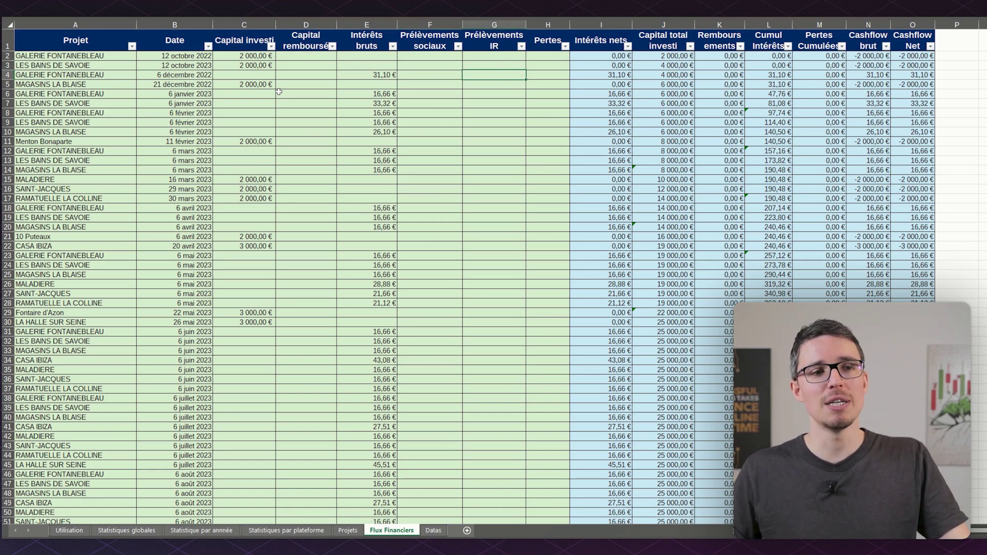
key("Left")
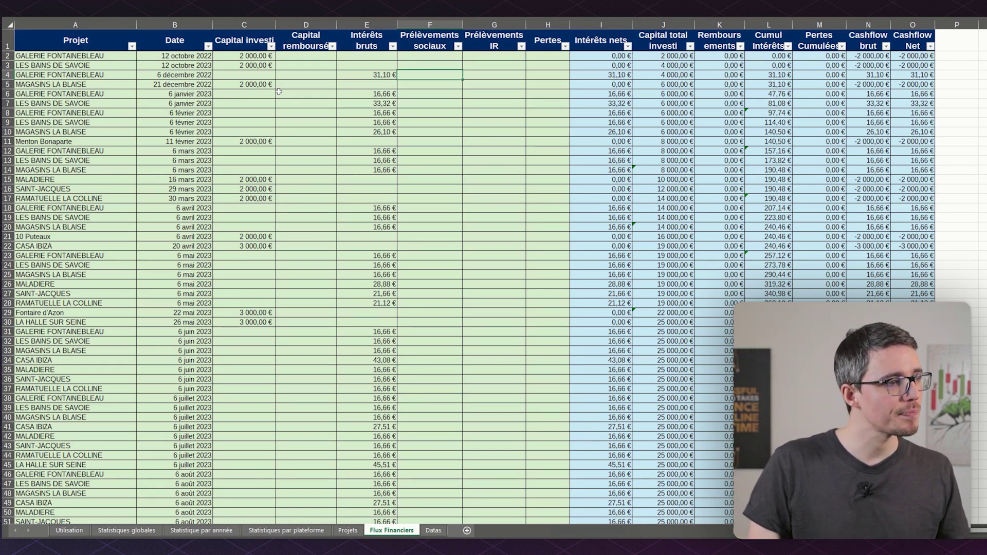
- Find the Léman repayment in row 86 of Flux Financiers and select its Capital remboursé cell
key("Down")
key("Left")
key("Left")
key("Down")
key("Down")
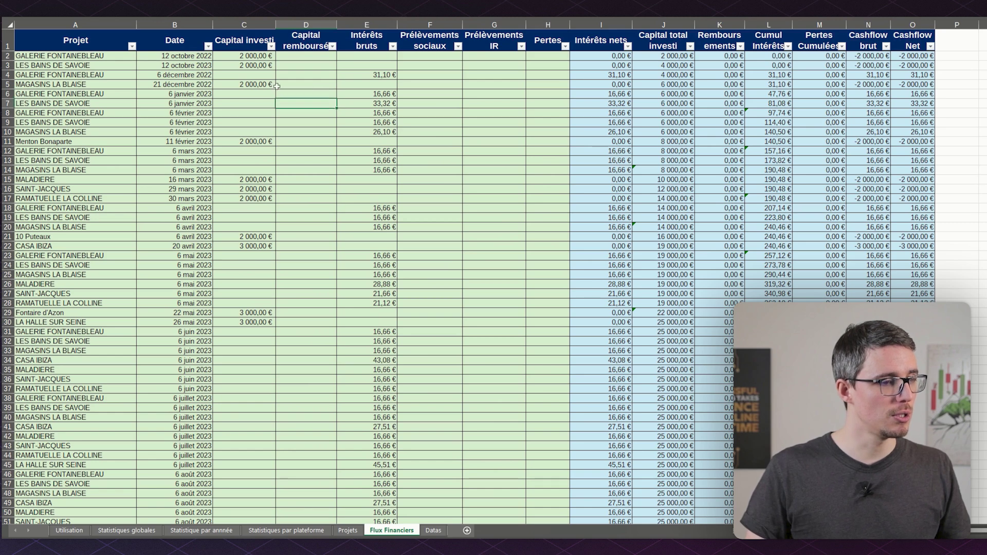
scroll(309, 172, "down", 20)
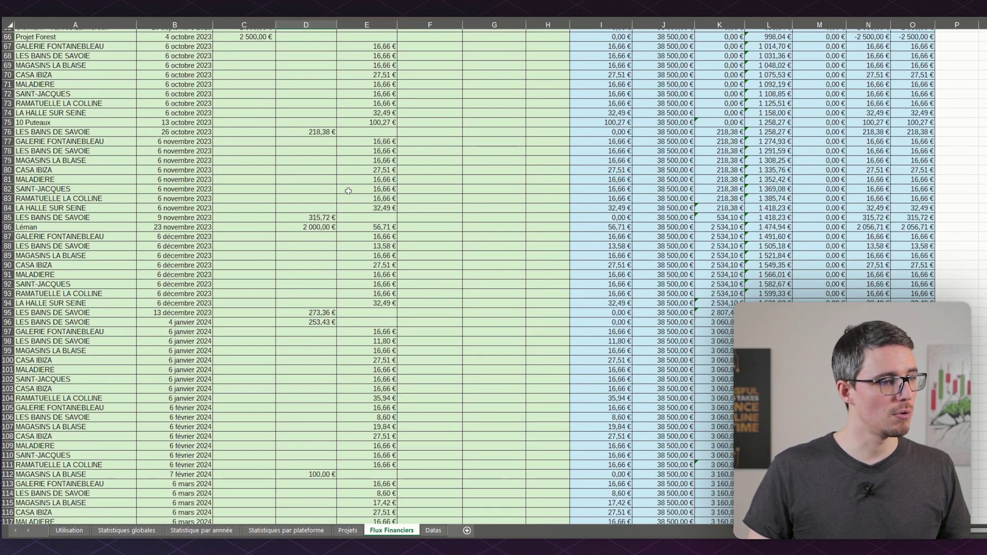
left_click(320, 227)
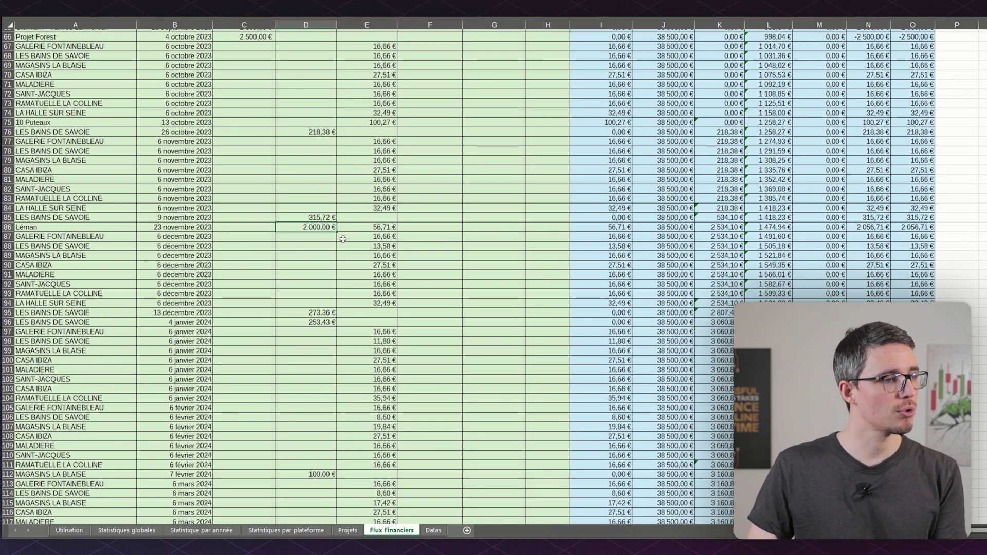
- Show the list of projects offered in Léman's Projet cell in row 86 and compare it with the Projets sheet
key("Left")
key("Left")
key("Left")
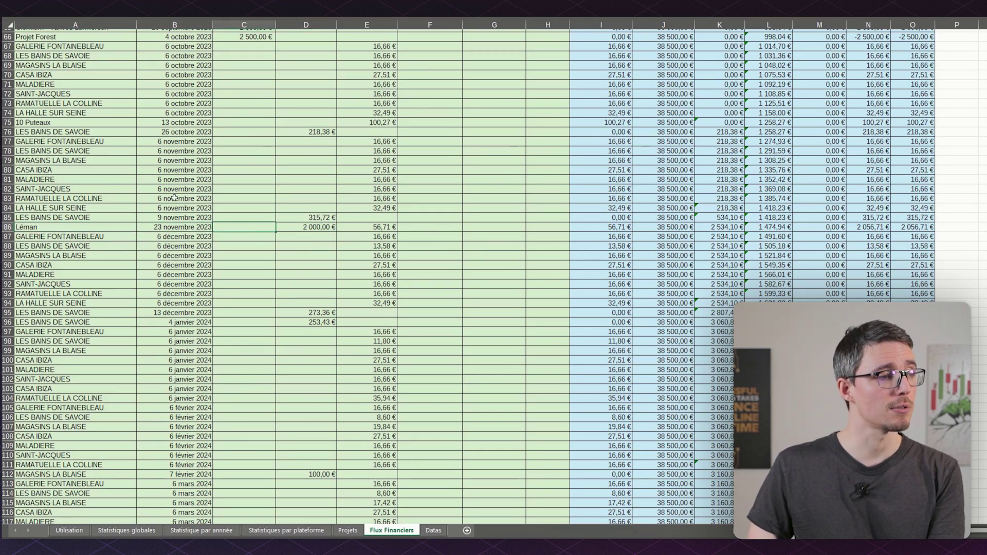
scroll(105, 227, "up", 4)
scroll(105, 227, "down", 3)
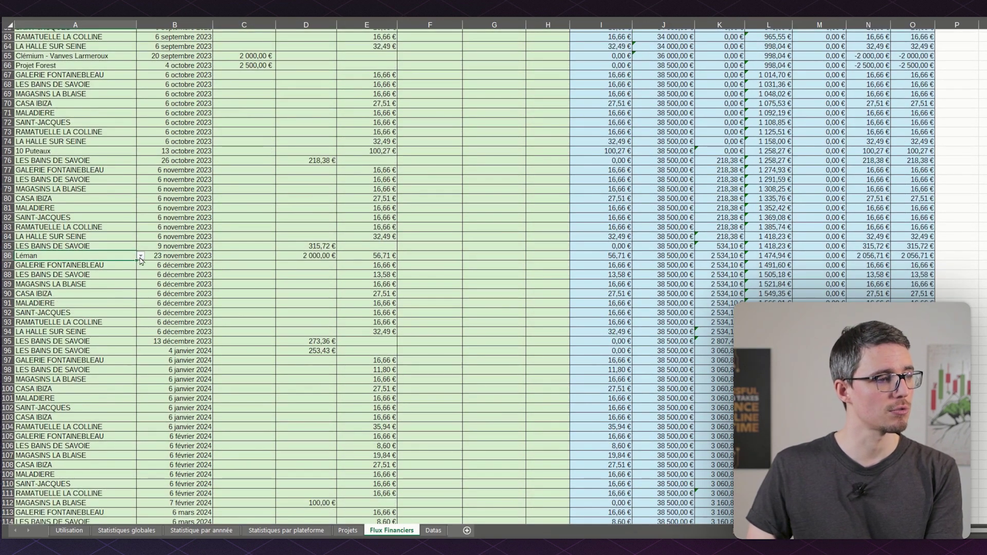
left_click(141, 256)
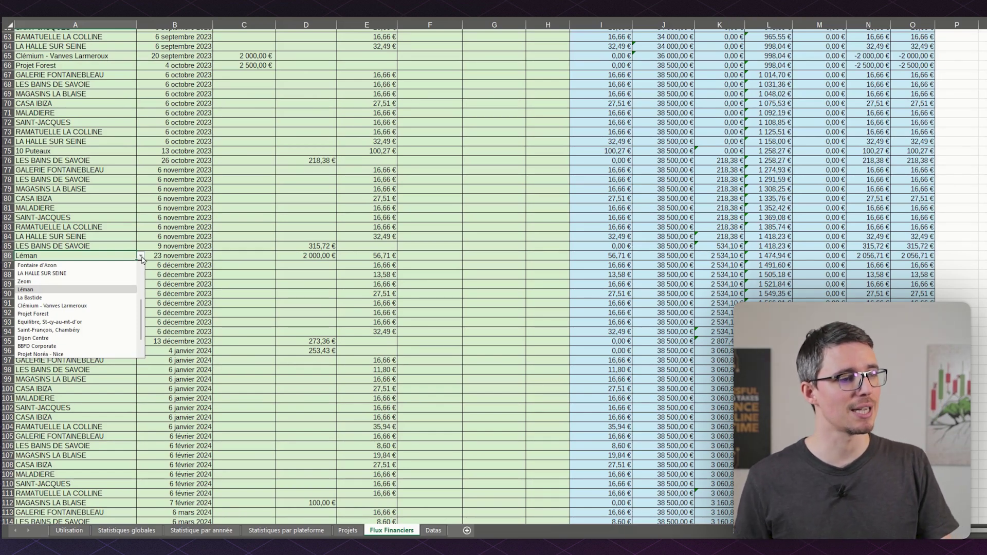
left_click(347, 530)
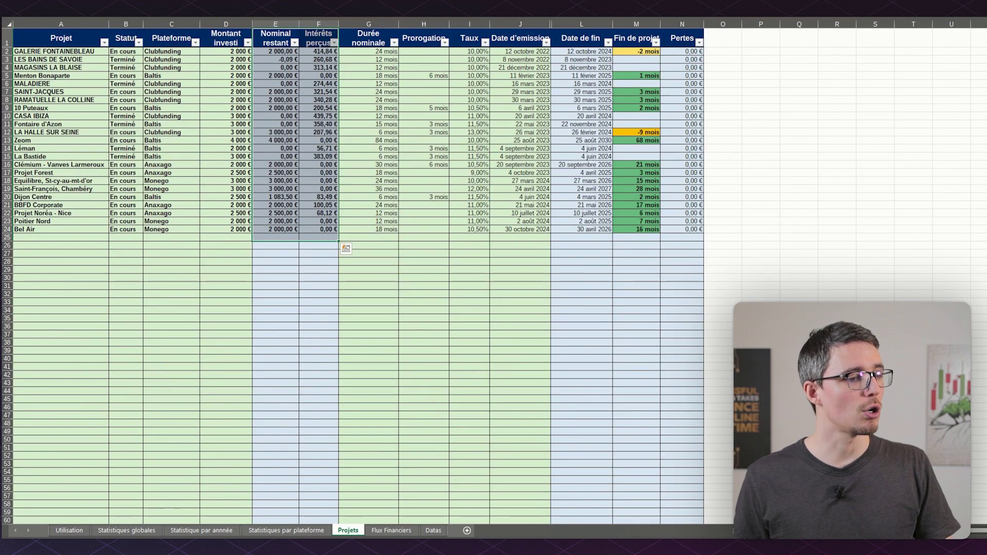
left_click(391, 530)
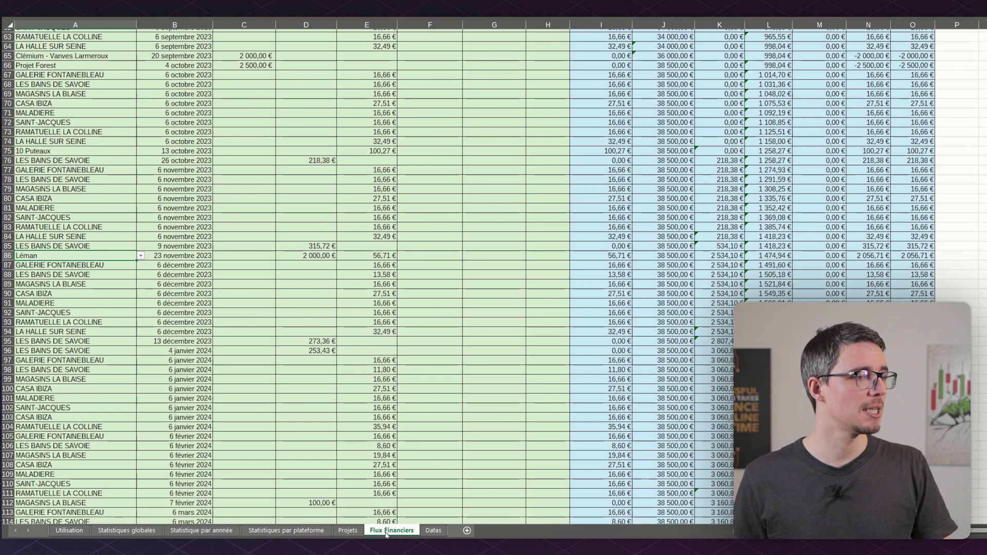
- Re-enter the project name in row 86 by searching for "Lé" and choosing Léman from the suggestions
double_click(95, 256)
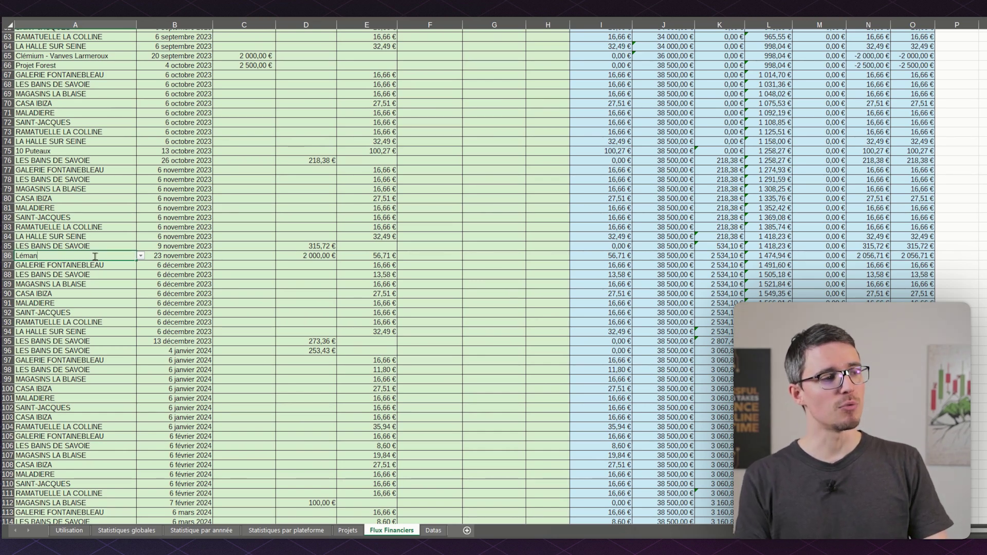
key("BackSpace")
key("BackSpace")
key("BackSpace")
key("BackSpace")
key("BackSpace")
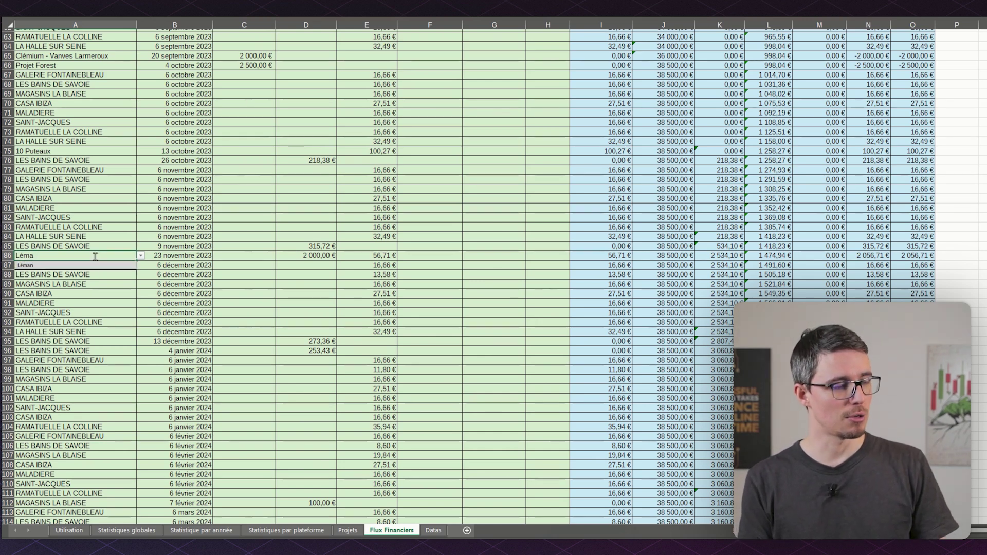
type("Le")
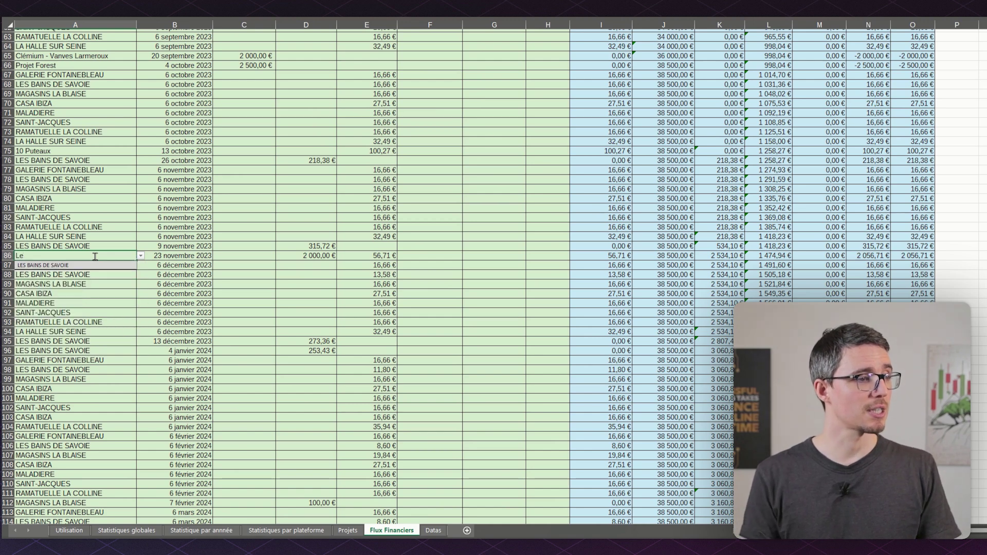
key("BackSpace")
type("é")
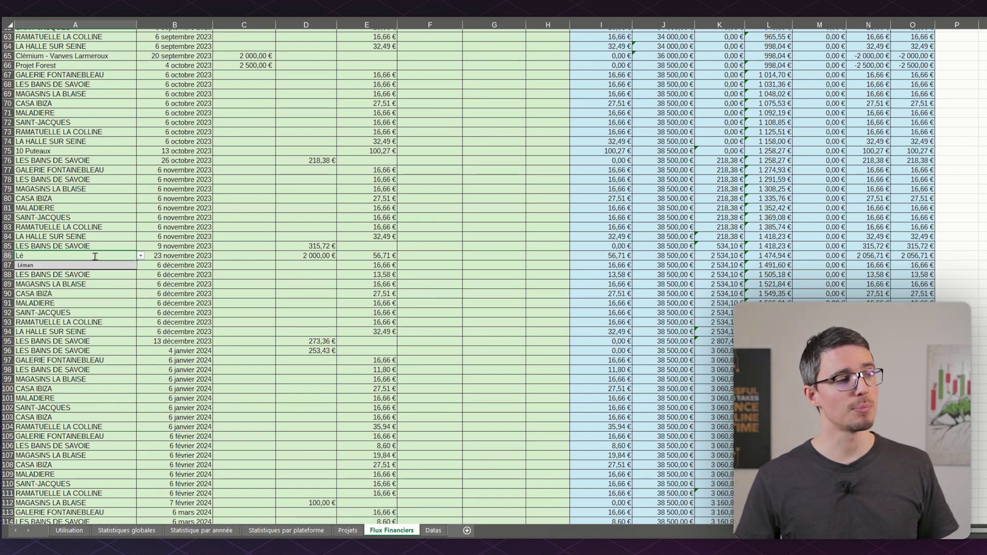
left_click(66, 266)
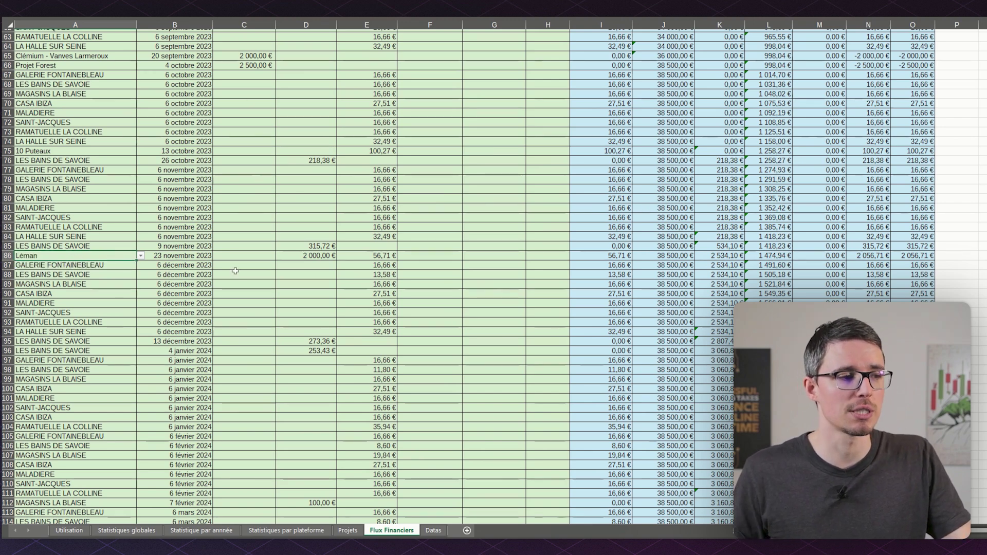
- Check Léman's Capital remboursé entry in row 86 against the column headers of Flux Financiers
left_click(324, 256)
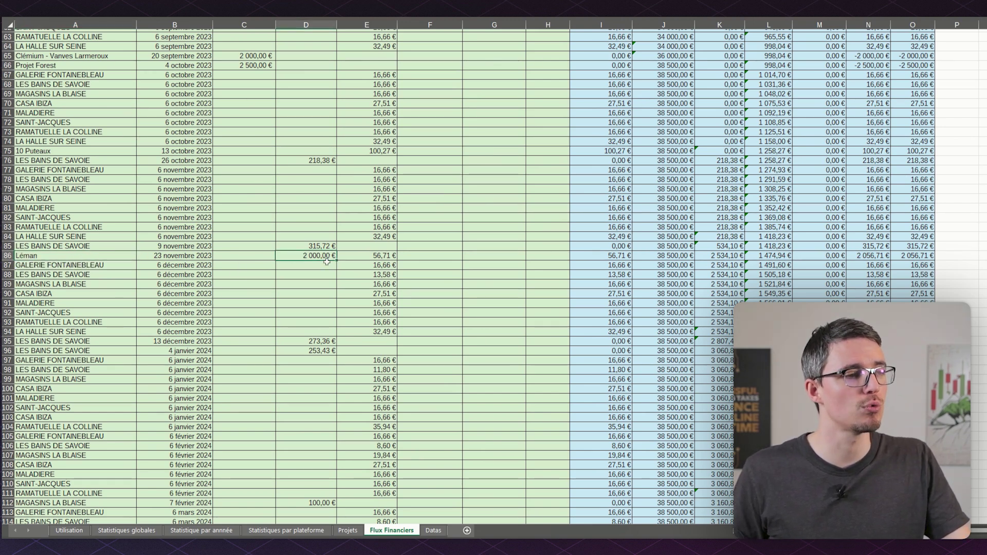
scroll(270, 253, "up", 20)
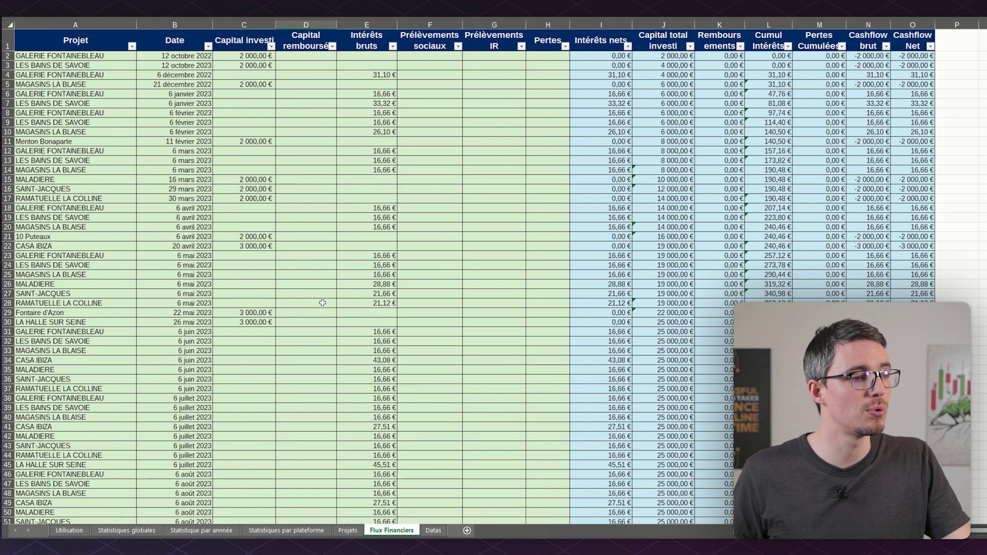
scroll(322, 298, "down", 7)
scroll(323, 298, "down", 12)
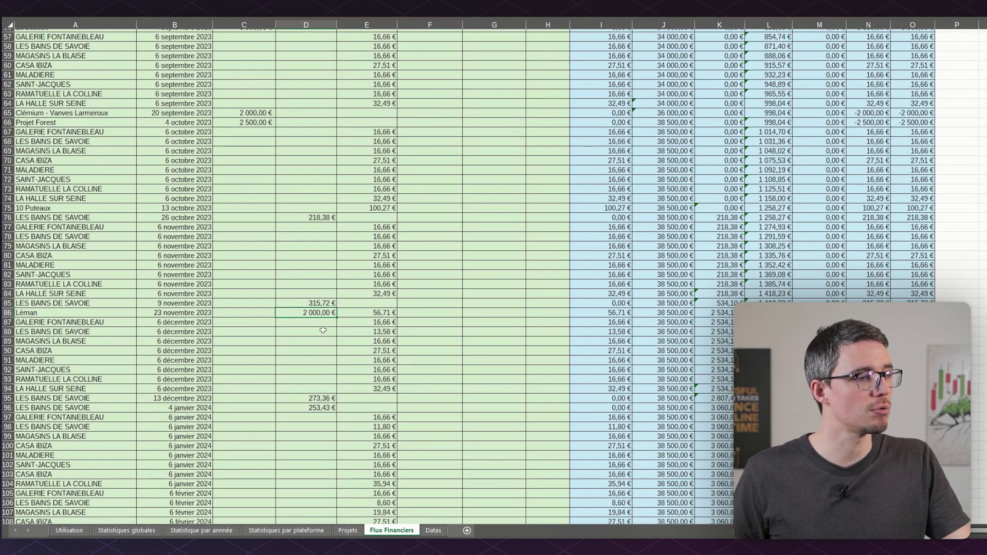
- Inspect the Intérêts bruts, Prélèvements sociaux and Prélèvements IR cells of the Léman entry in row 86
left_click(383, 312)
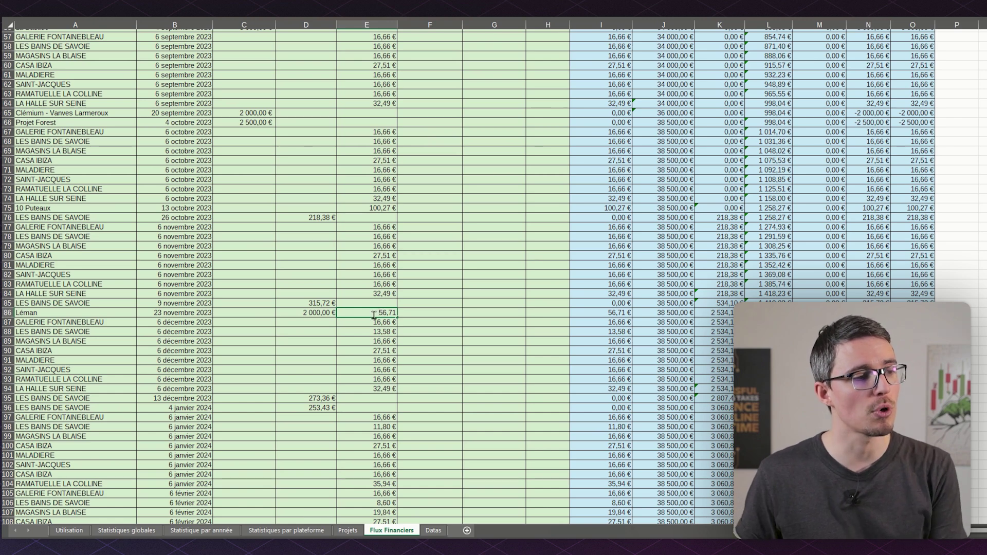
key("Right")
key("Right")
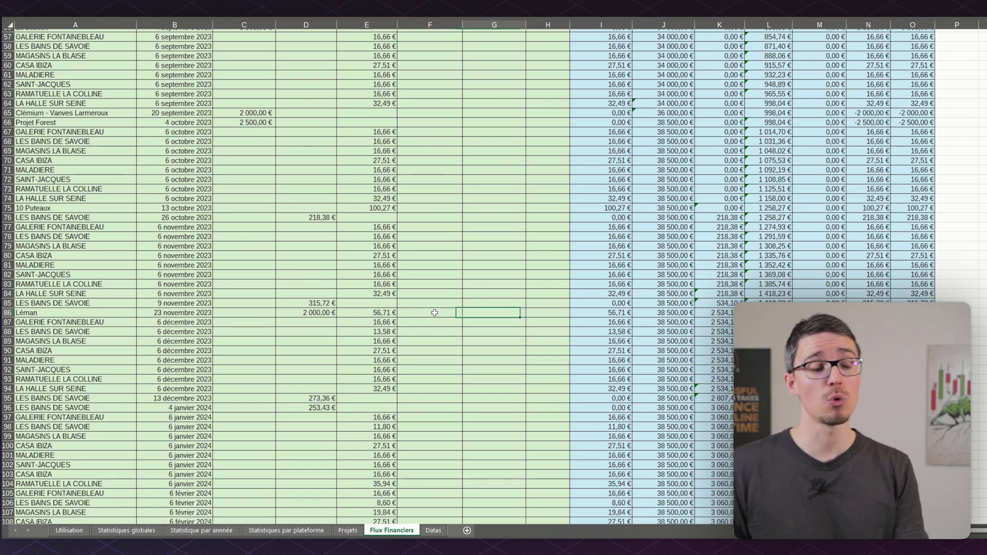
left_click(434, 312)
left_click(495, 311)
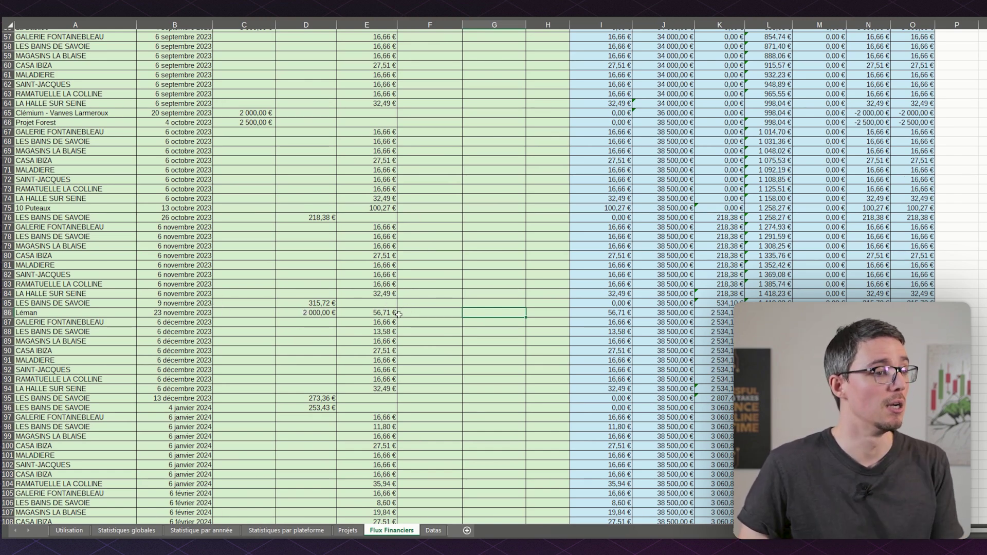
left_click(429, 310)
key("Right")
key("Right")
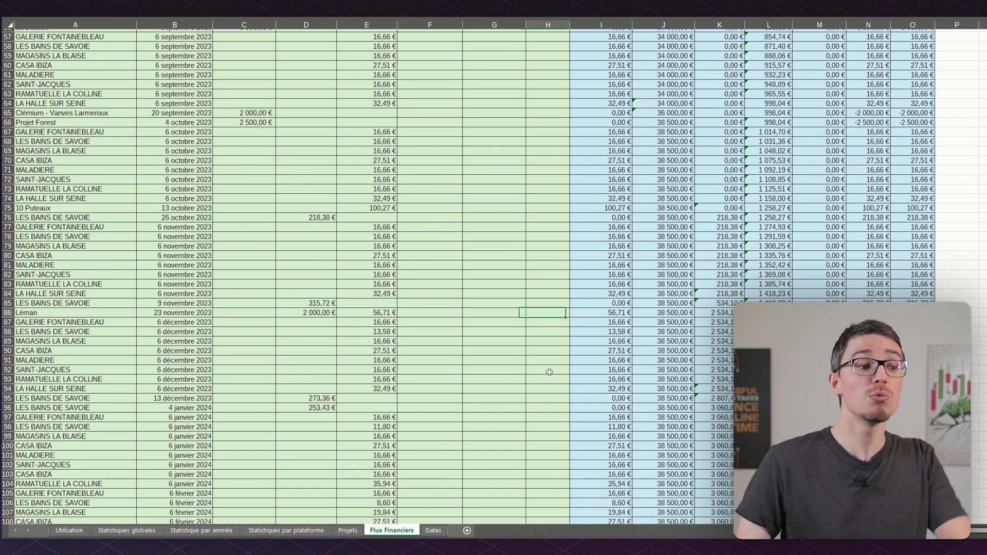
key("Left")
key("Left")
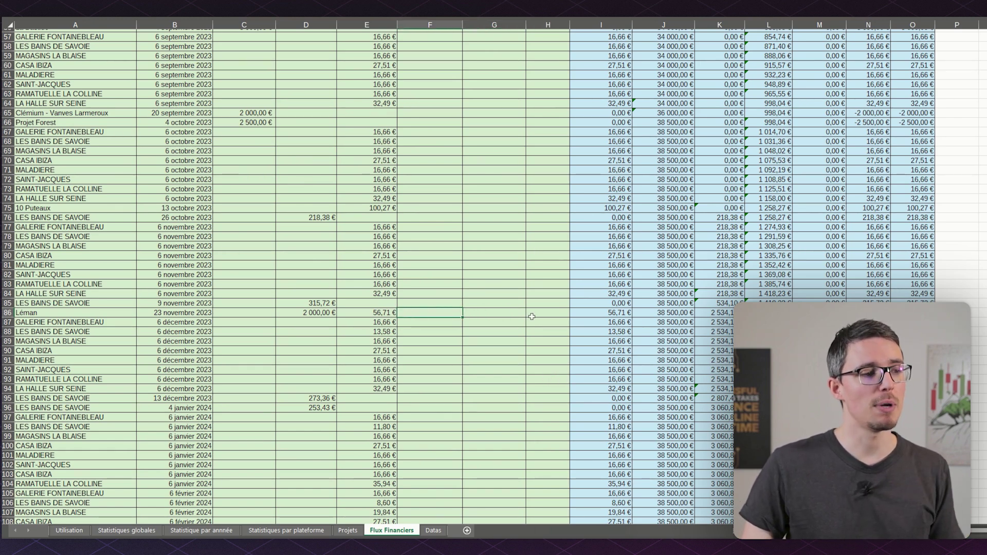
- Compare the Capital remboursé and Pertes cells of the Léman entry, and check the Pertes column header
left_click(313, 314)
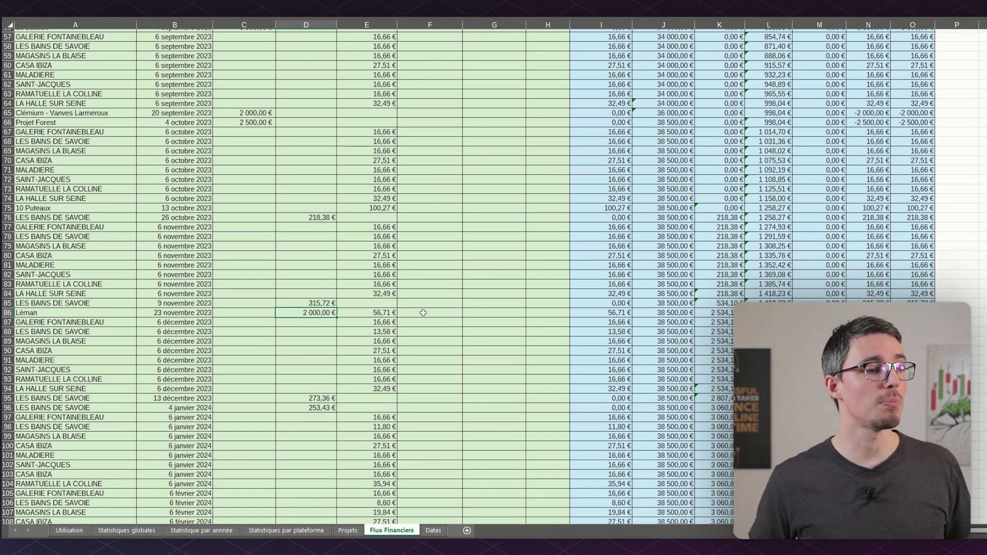
left_click(542, 314)
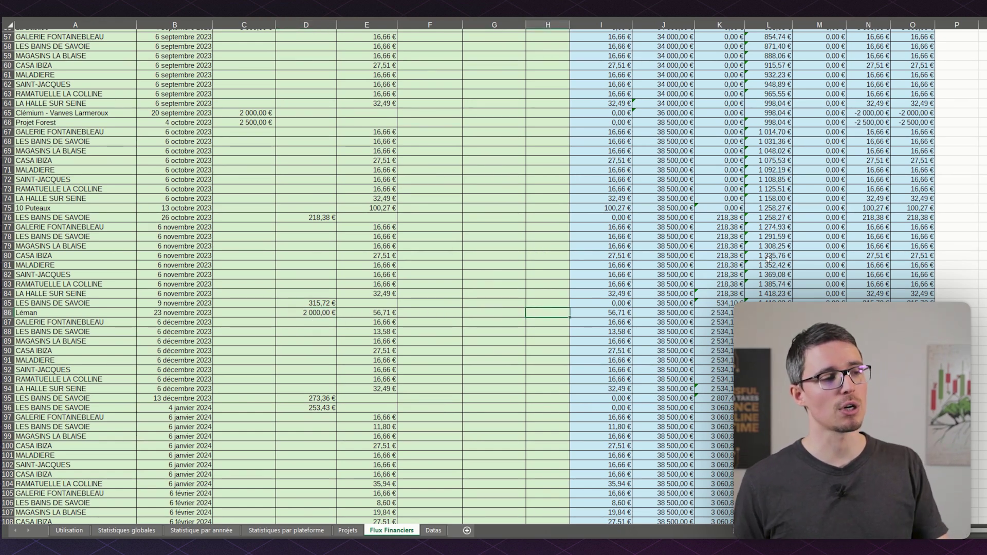
scroll(551, 230, "up", 19)
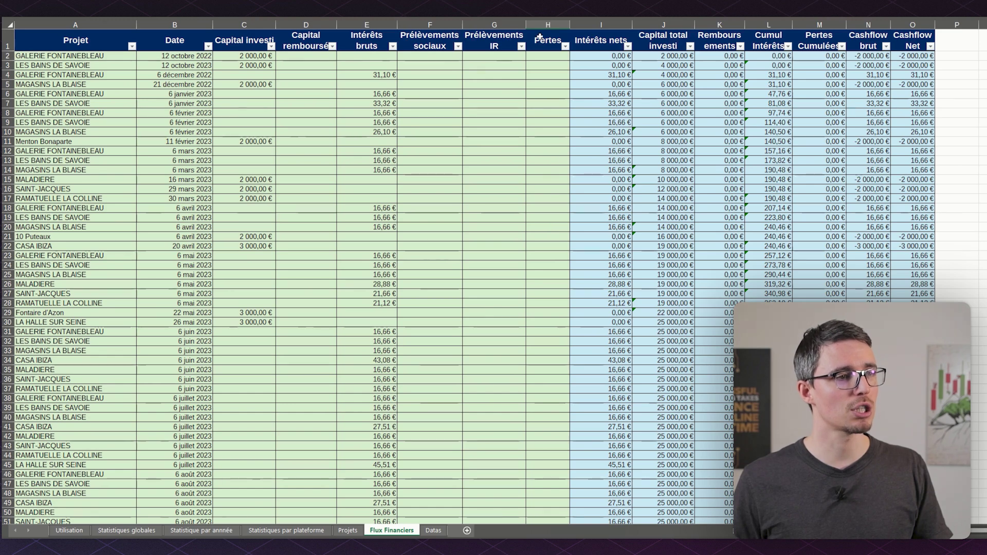
scroll(545, 35, "down", 3)
scroll(545, 36, "up", 3)
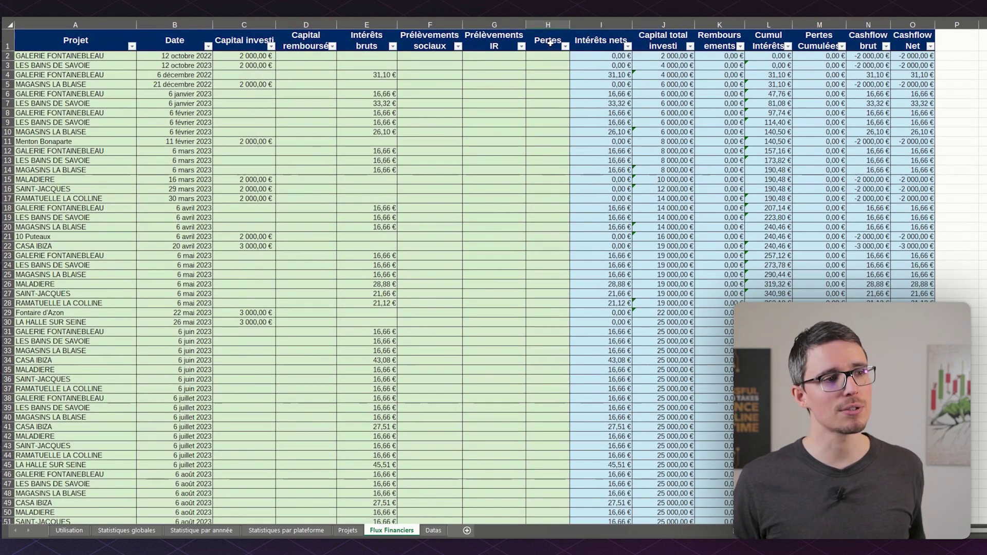
- Look through Flux Financiers down to its last entries, and open the Utilisation sheet
scroll(448, 285, "down", 20)
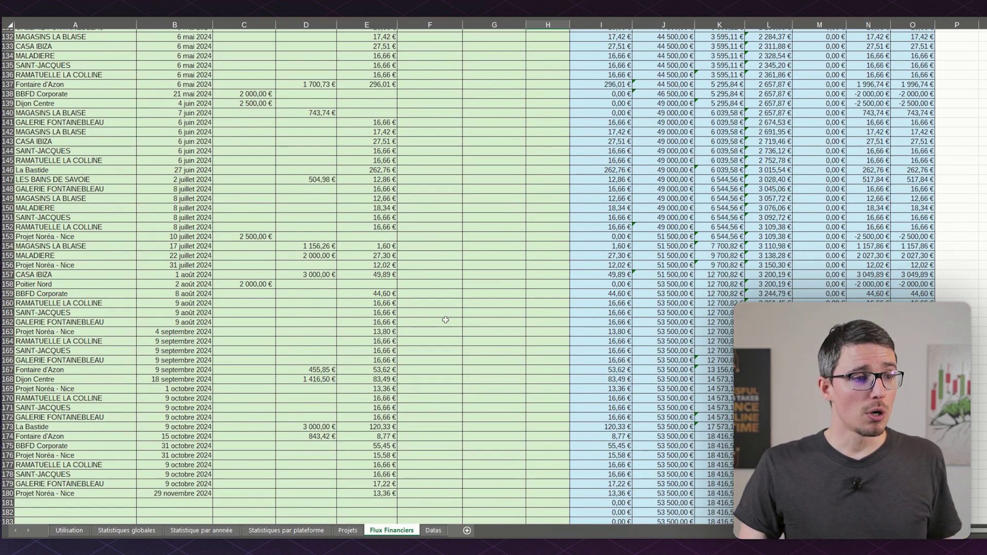
scroll(488, 302, "up", 20)
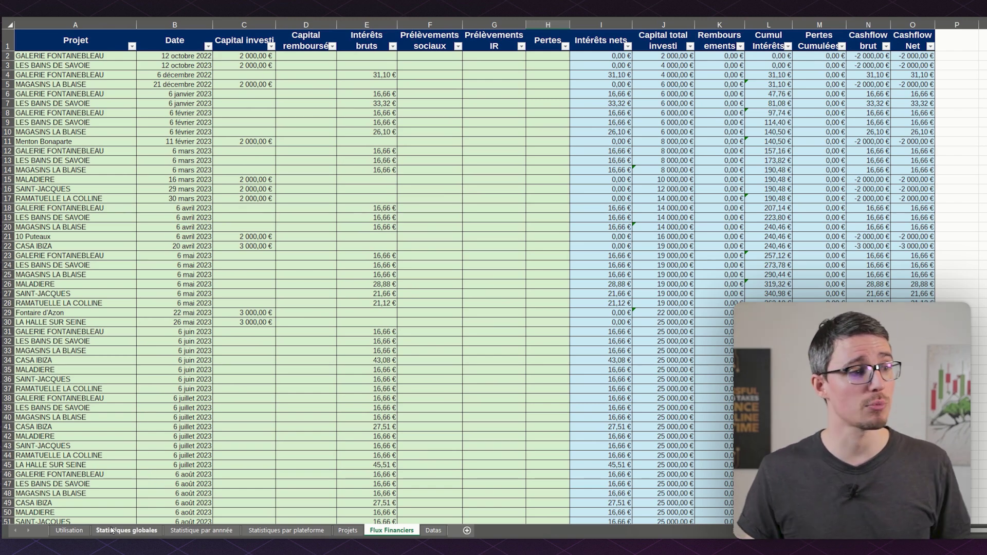
left_click(65, 531)
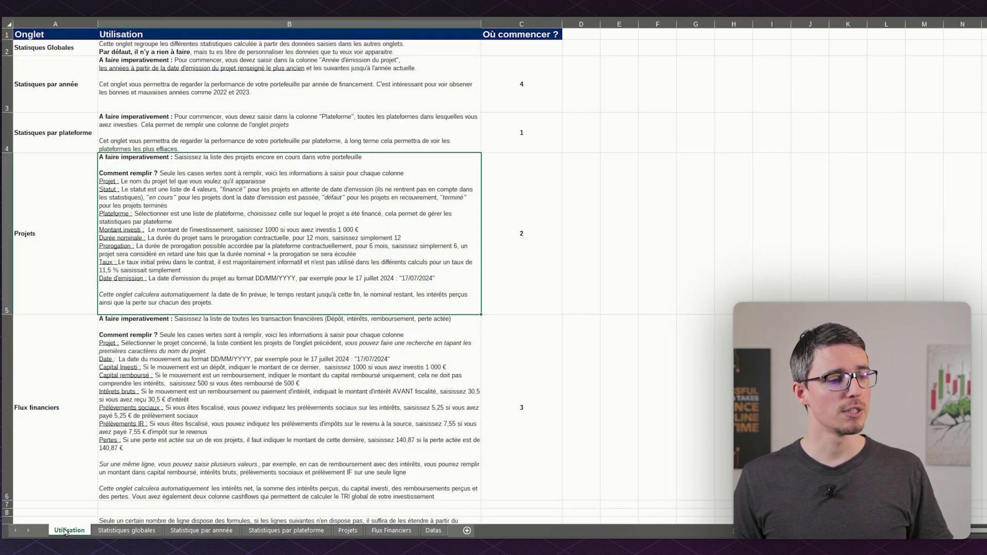
- Return to the Flux Financiers sheet and inspect the 2023 entries in the Date column
left_click(434, 530)
left_click(391, 530)
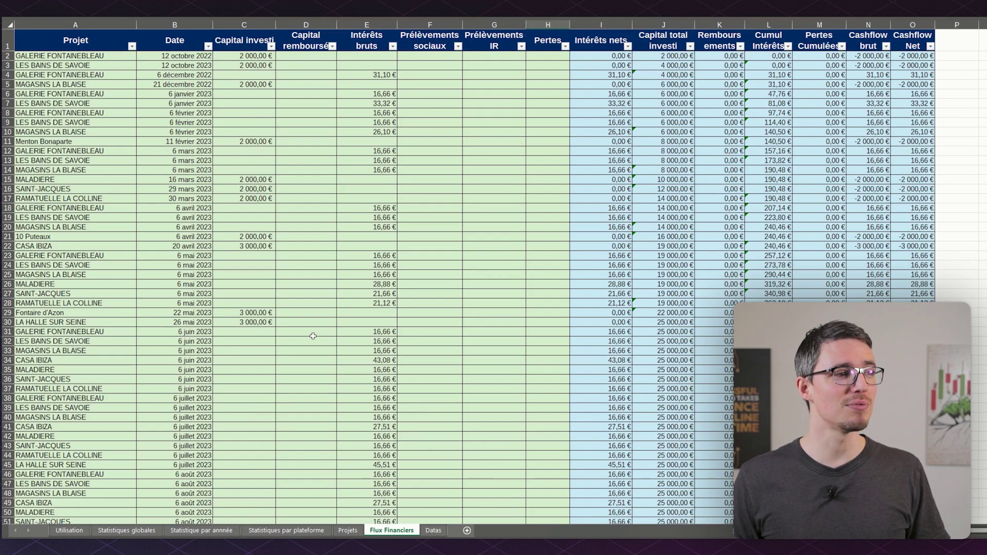
left_click(196, 96)
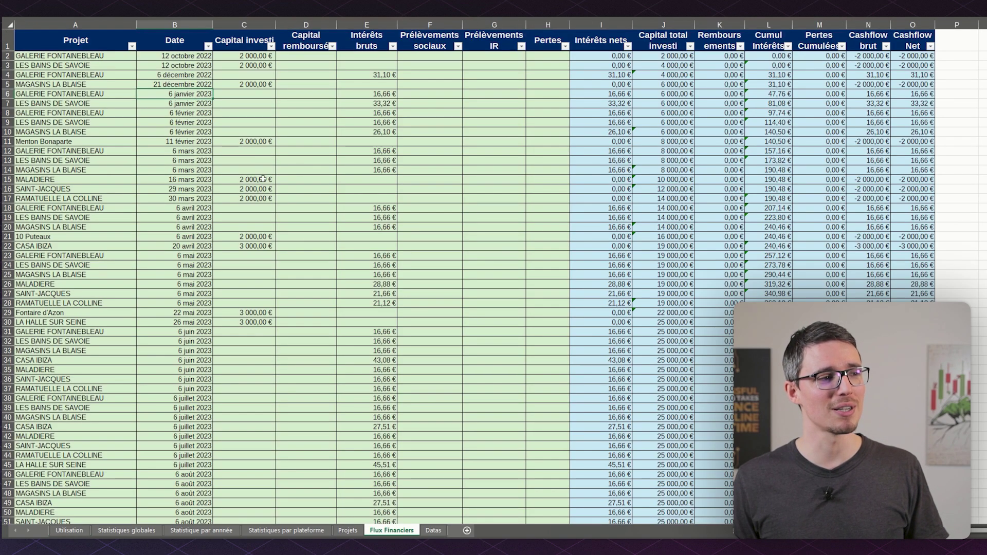
scroll(185, 131, "down", 6)
left_click(193, 199)
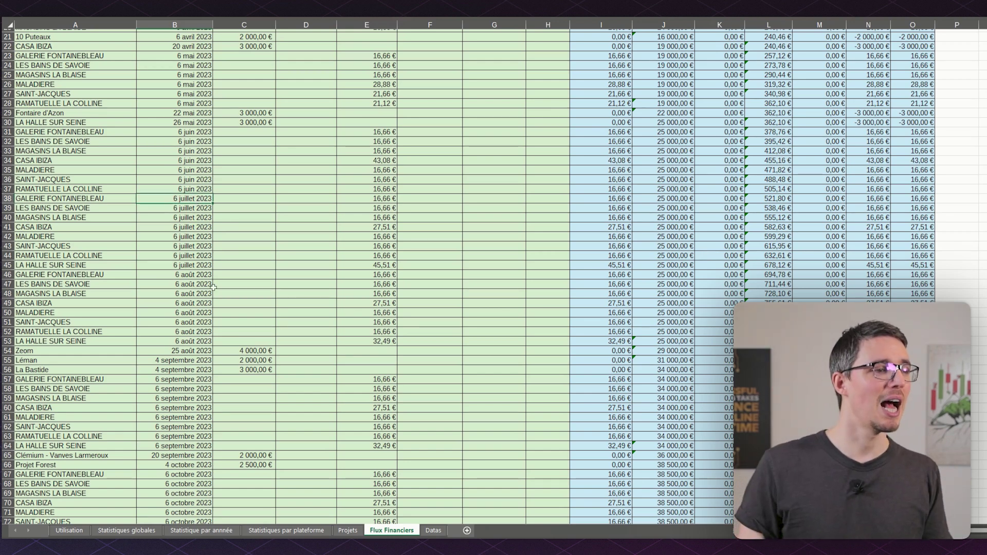
- Look through the Flux Financiers entries down to late 2024, and return to the first rows
scroll(221, 207, "down", 19)
scroll(286, 270, "down", 20)
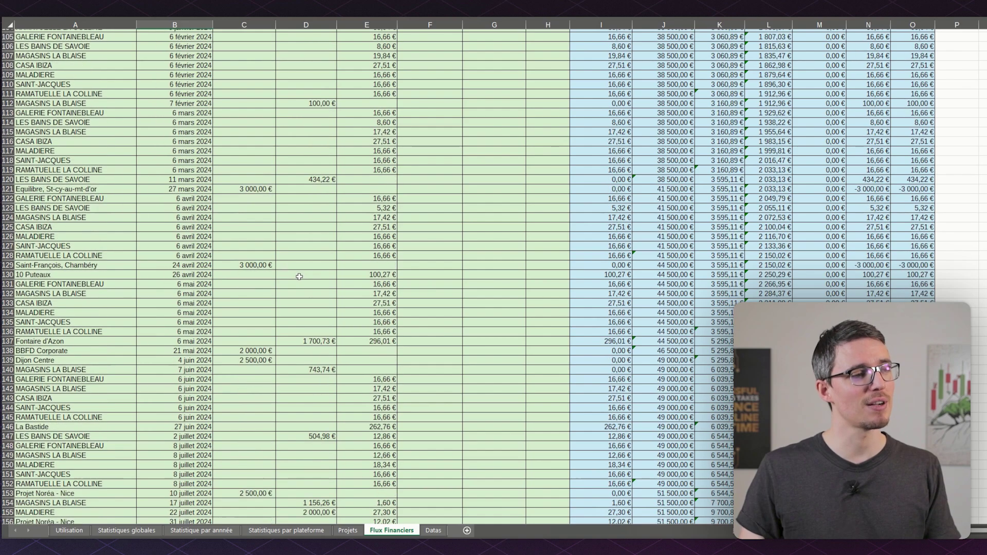
scroll(319, 288, "up", 20)
scroll(329, 306, "down", 4)
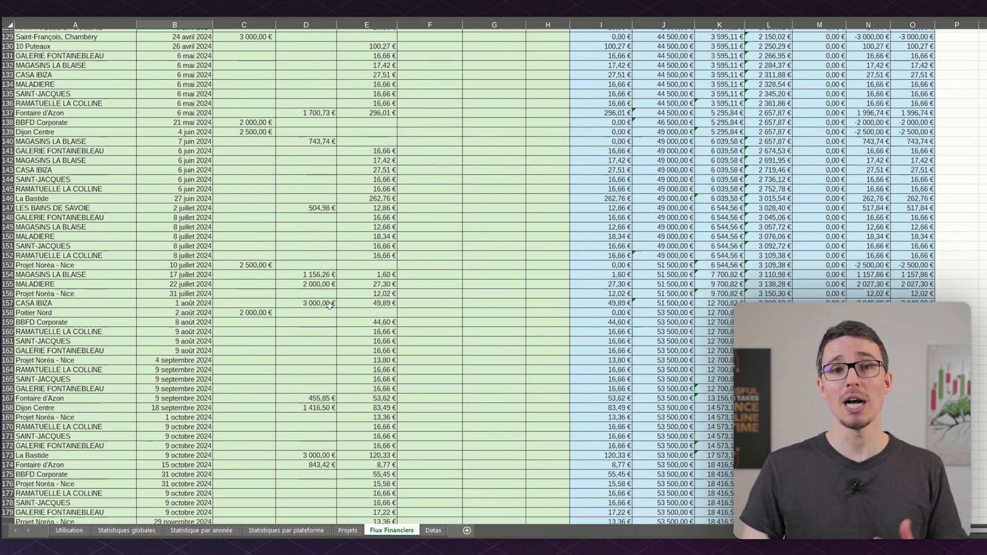
scroll(334, 319, "up", 8)
scroll(336, 322, "up", 20)
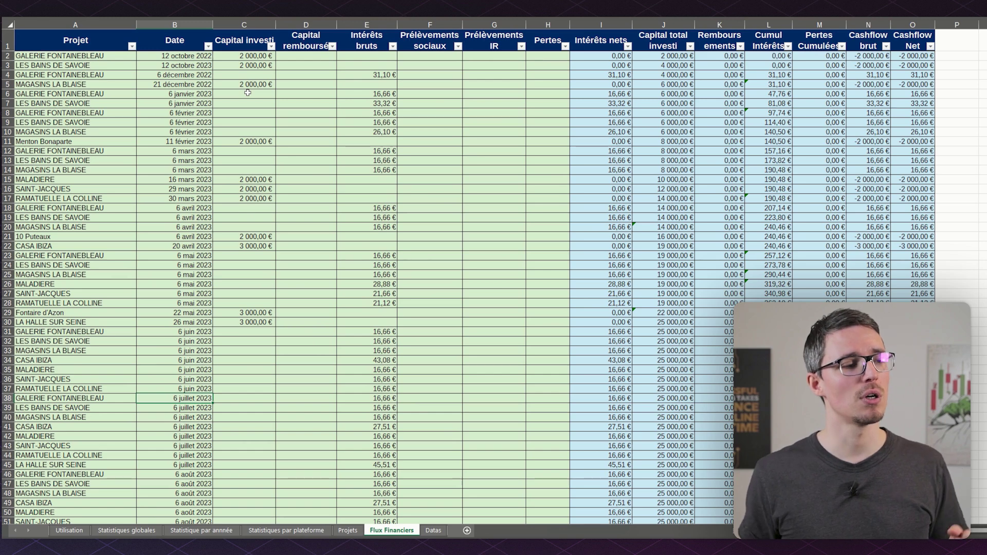
- Open the Projets sheet and inspect the Taux column header and the rate of GALERIE FONTAINEBLEAU
left_click(349, 530)
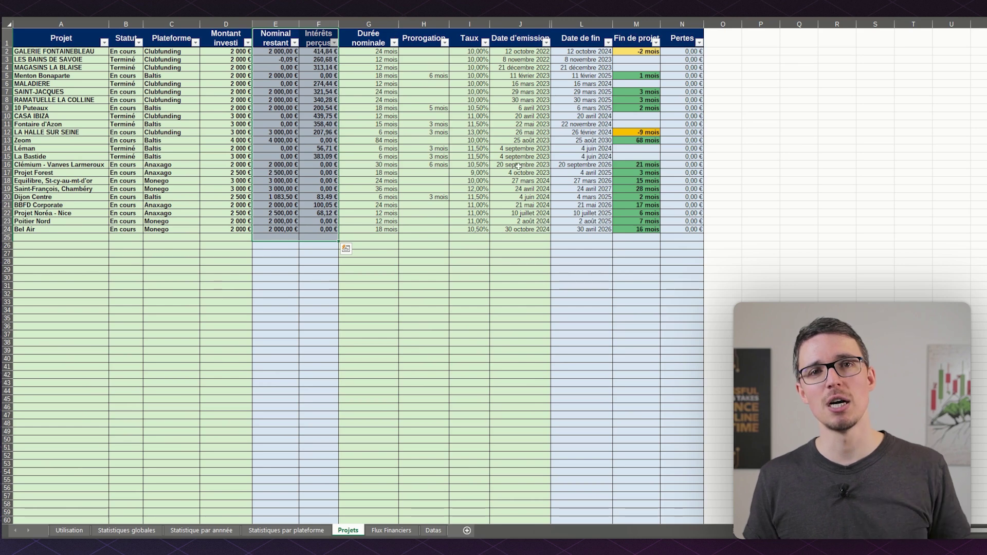
key("Escape")
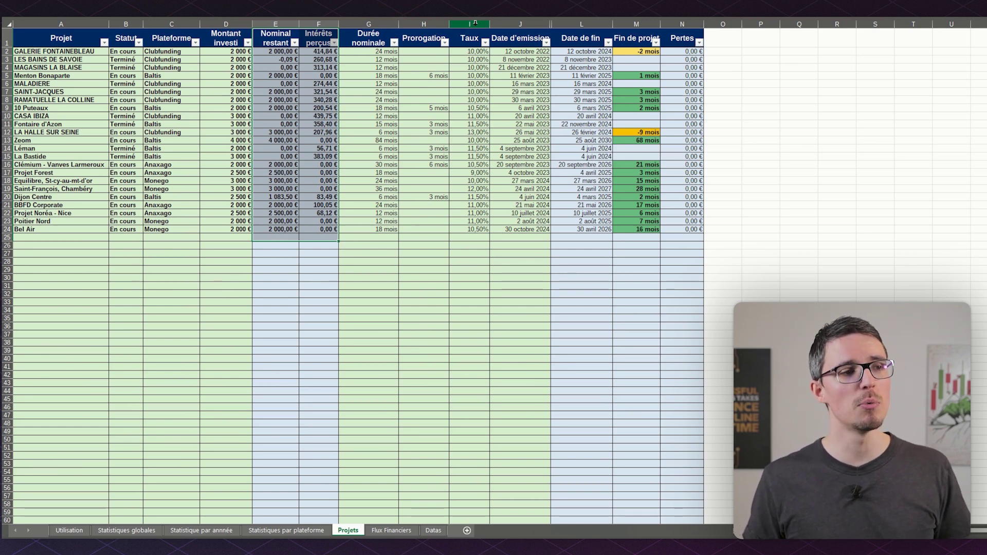
left_click(470, 38)
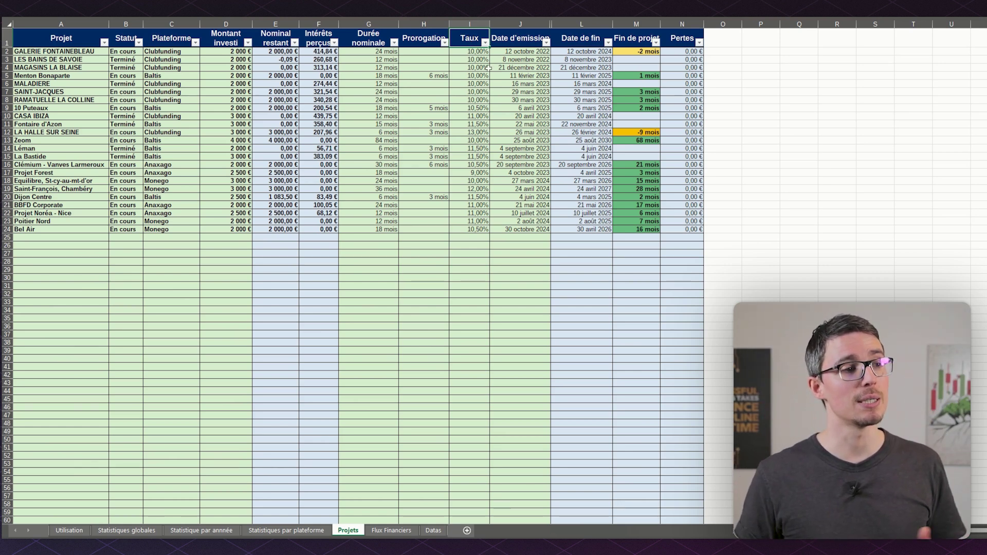
left_click(474, 50)
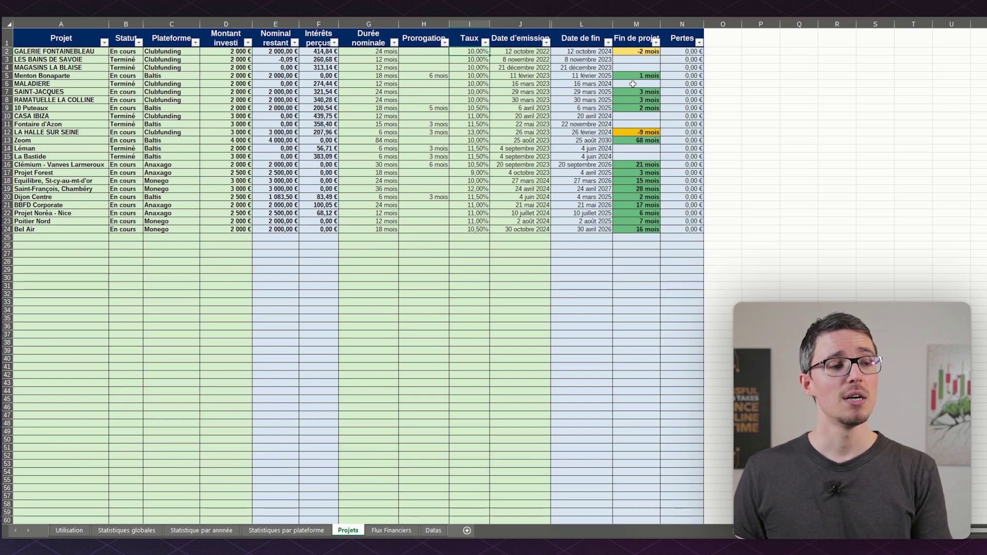
- Go down the project rates in the Taux column of Projets, and return to the column header
key("Down")
key("Down")
key("Down")
key("Down")
key("Down")
key("Down")
key("Down")
key("Down")
key("Down")
key("Down")
key("Down")
key("Down")
key("Down")
key("Down")
key("Down")
key("Down")
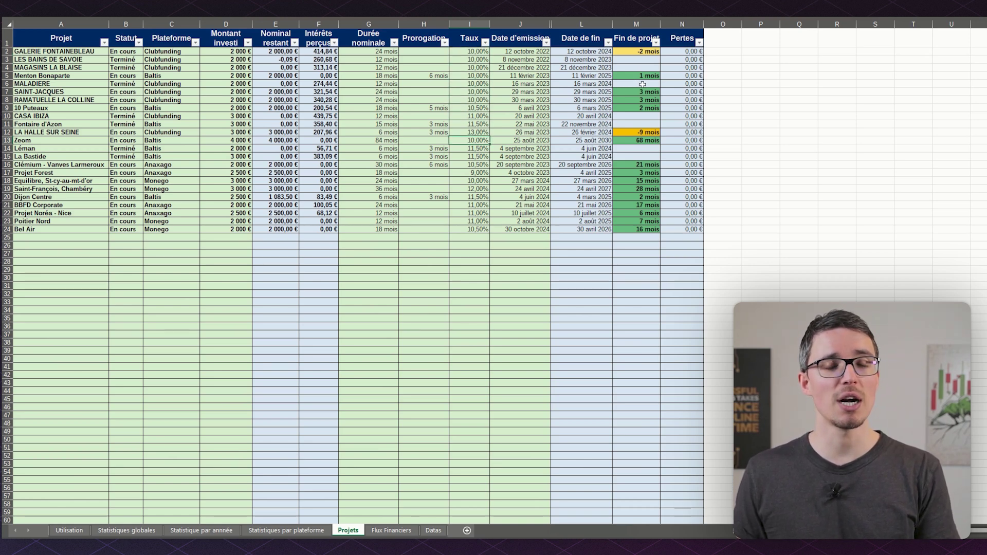
left_click(469, 44)
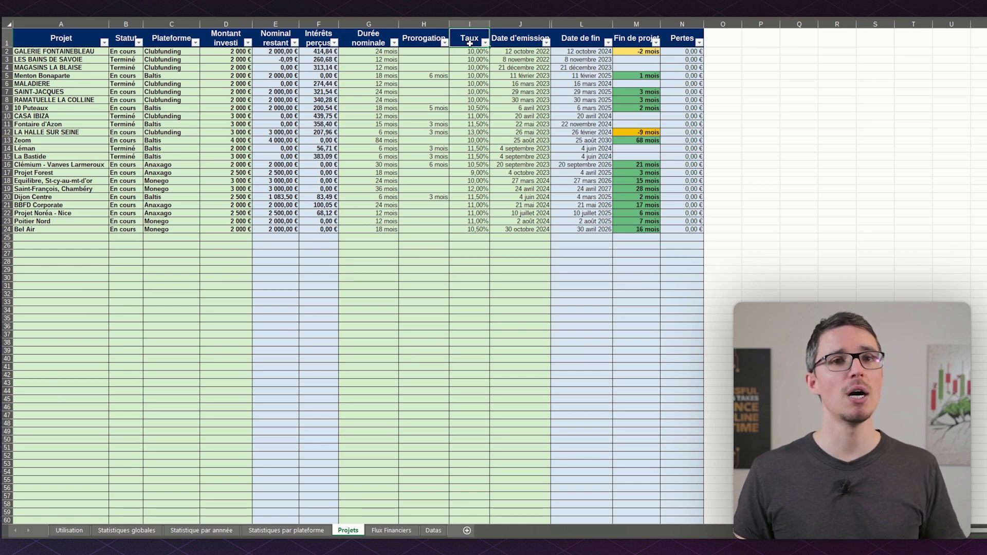